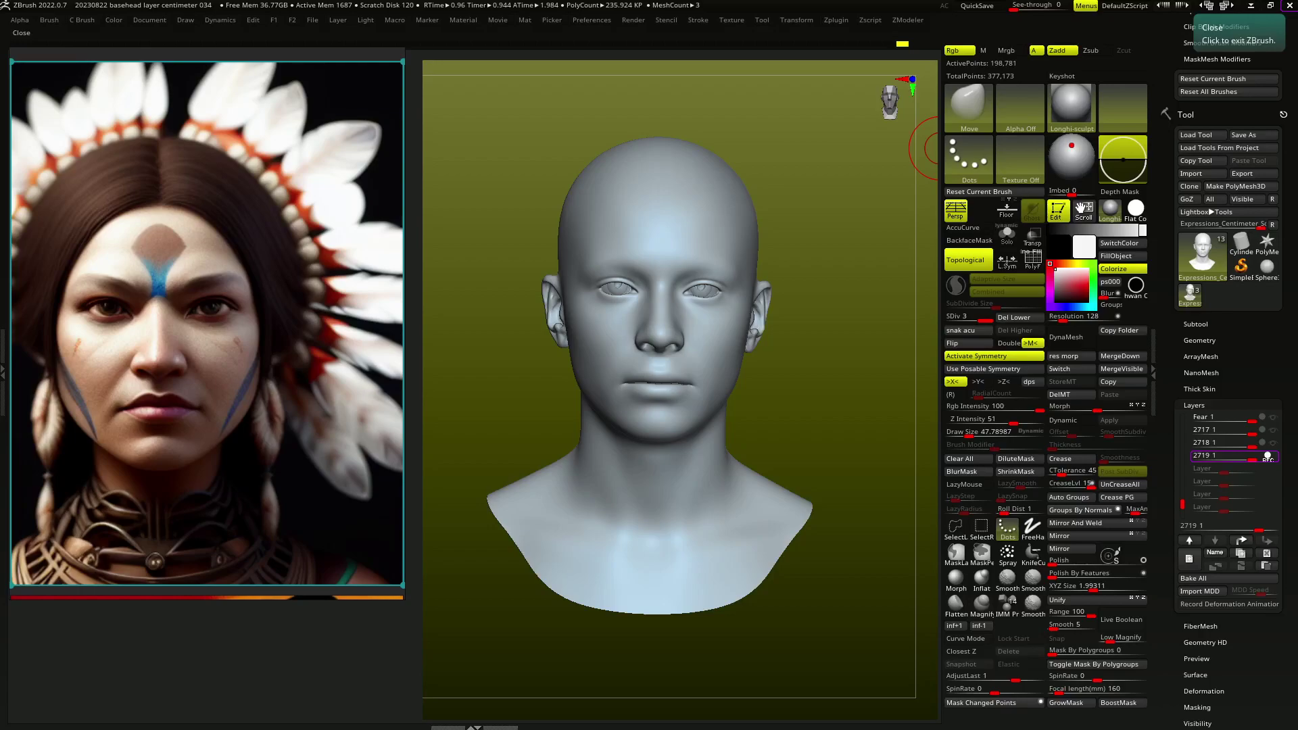
# Briefly toggle the Transpose gizmo, then reselect the Expressions_Centimeter_Scale1_1 head at SDiv 1
pyautogui.moveTo(845, 237); pyautogui.dragTo(746, 310)
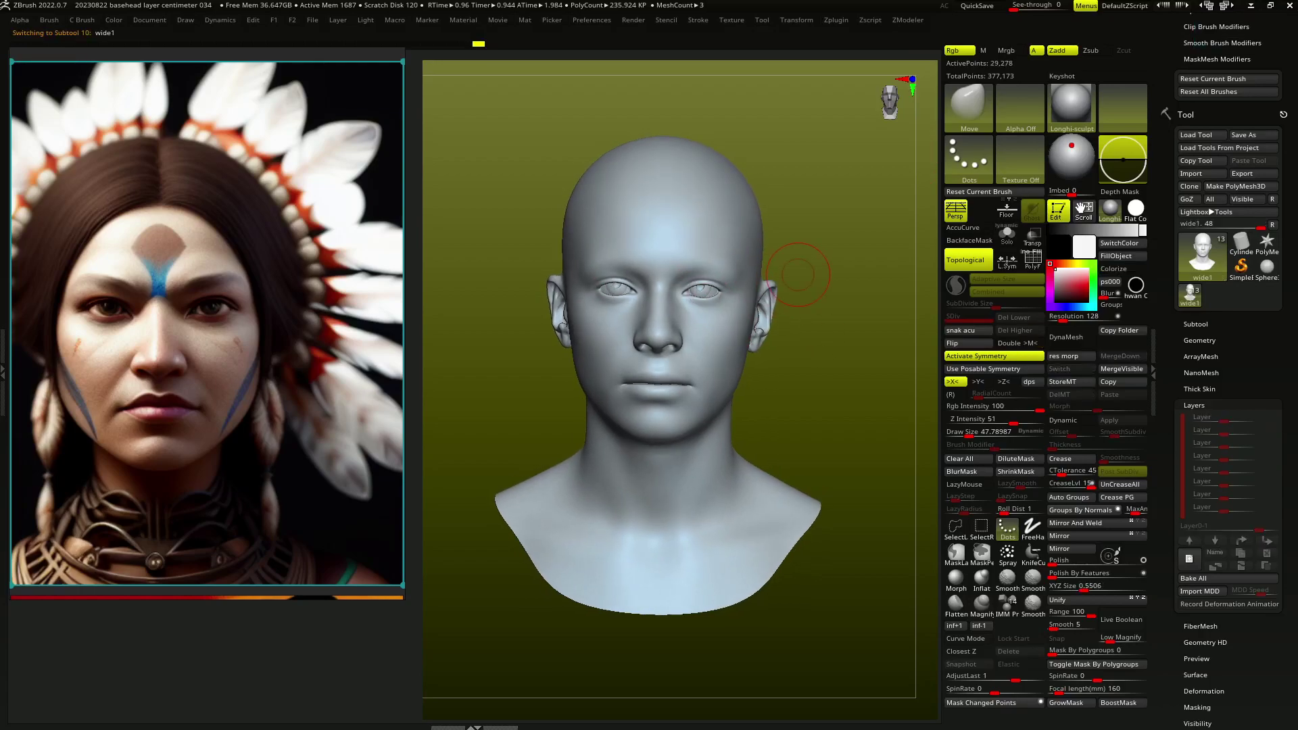
pyautogui.press('w')
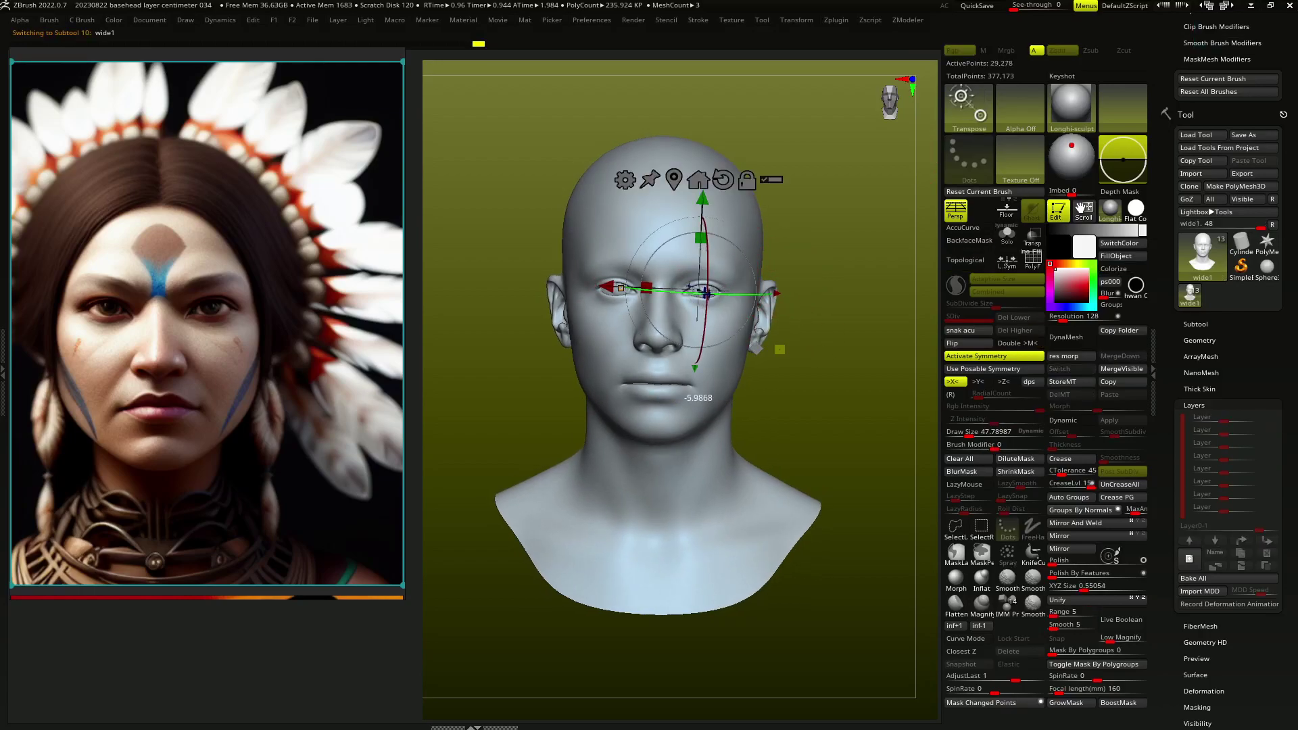
pyautogui.press('q')
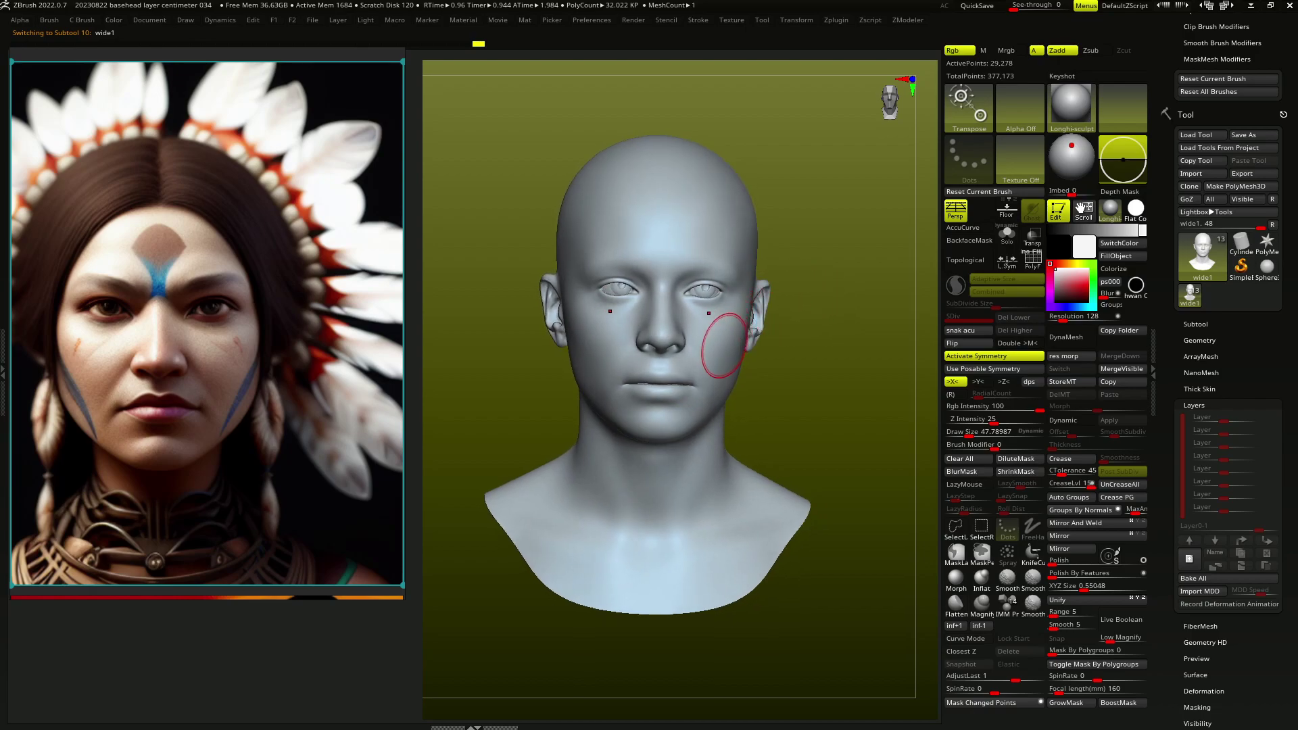
pyautogui.keyDown('alt'); pyautogui.click(723, 347); pyautogui.keyUp('alt')
# Broaden the cheeks with a smaller Move brush from profile and three-quarter views
pyautogui.moveTo(780, 413); pyautogui.dragTo(703, 372)
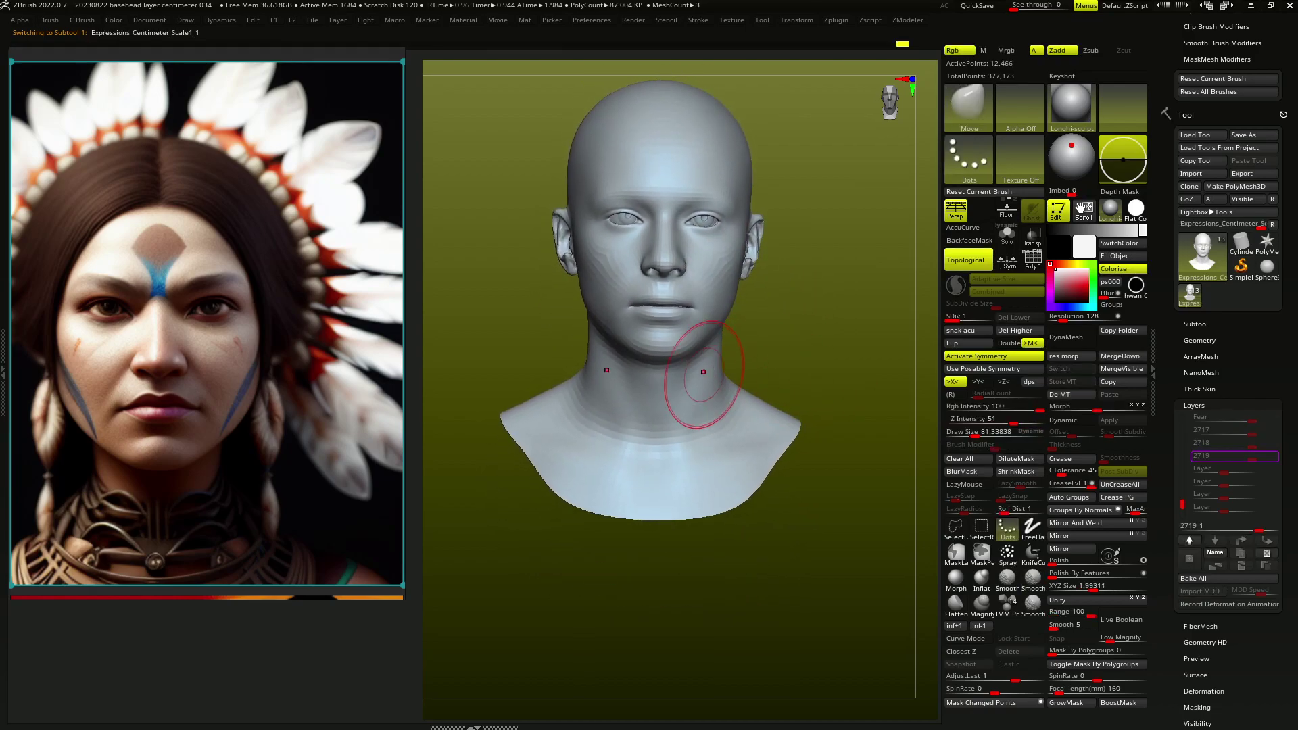
pyautogui.moveTo(576, 375)
pyautogui.mouseDown(button='right')
pyautogui.moveTo(593, 371)
pyautogui.moveTo(565, 364)
pyautogui.moveTo(514, 405)
pyautogui.mouseUp(button='right')
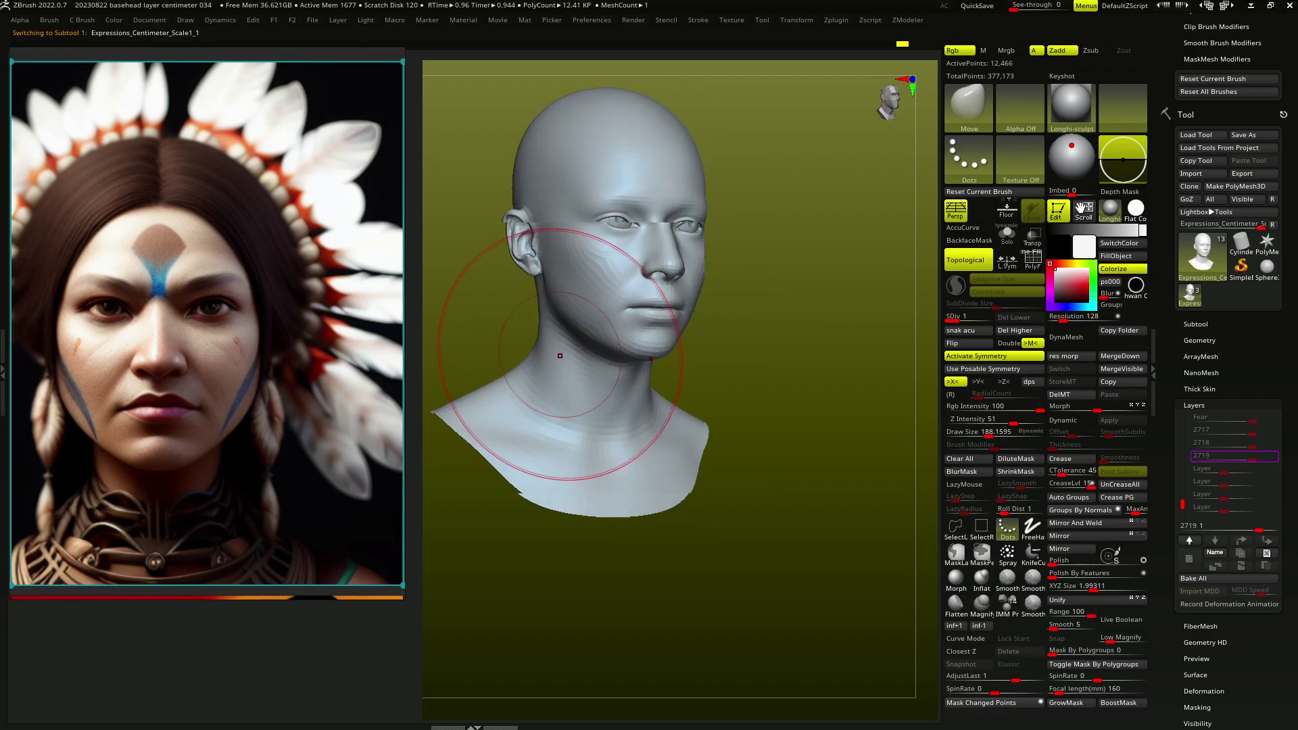
pyautogui.press('s')
pyautogui.moveTo(510, 411); pyautogui.dragTo(494, 410)
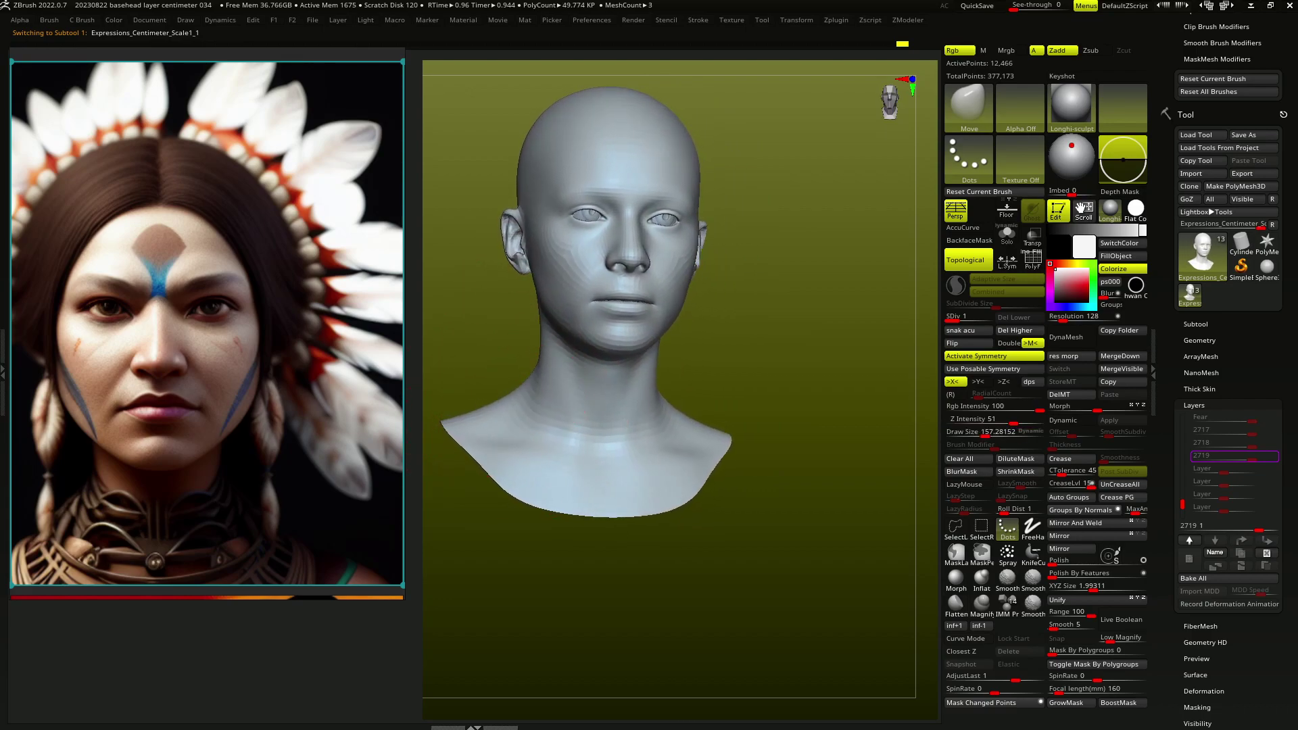
pyautogui.moveTo(536, 429)
pyautogui.mouseDown(button='right')
pyautogui.moveTo(516, 406)
pyautogui.moveTo(588, 296)
pyautogui.moveTo(649, 277)
pyautogui.moveTo(541, 295)
pyautogui.moveTo(649, 265)
pyautogui.moveTo(606, 285)
pyautogui.moveTo(605, 304)
pyautogui.moveTo(703, 307)
pyautogui.moveTo(581, 328)
pyautogui.moveTo(593, 351)
pyautogui.moveTo(609, 333)
pyautogui.moveTo(635, 358)
pyautogui.mouseUp(button='right')
pyautogui.press('s')
# Reshape the ears and jawline toward the reference from profile and three-quarter angles
pyautogui.moveTo(595, 301)
pyautogui.mouseDown(button='right')
pyautogui.moveTo(627, 283)
pyautogui.moveTo(623, 243)
pyautogui.moveTo(722, 203)
pyautogui.moveTo(622, 255)
pyautogui.moveTo(646, 221)
pyautogui.moveTo(549, 230)
pyautogui.moveTo(524, 189)
pyautogui.moveTo(557, 277)
pyautogui.moveTo(537, 266)
pyautogui.moveTo(615, 246)
pyautogui.moveTo(649, 257)
pyautogui.moveTo(593, 255)
pyautogui.moveTo(631, 246)
pyautogui.moveTo(604, 236)
pyautogui.moveTo(652, 232)
pyautogui.moveTo(612, 257)
pyautogui.moveTo(633, 246)
pyautogui.mouseUp(button='right')
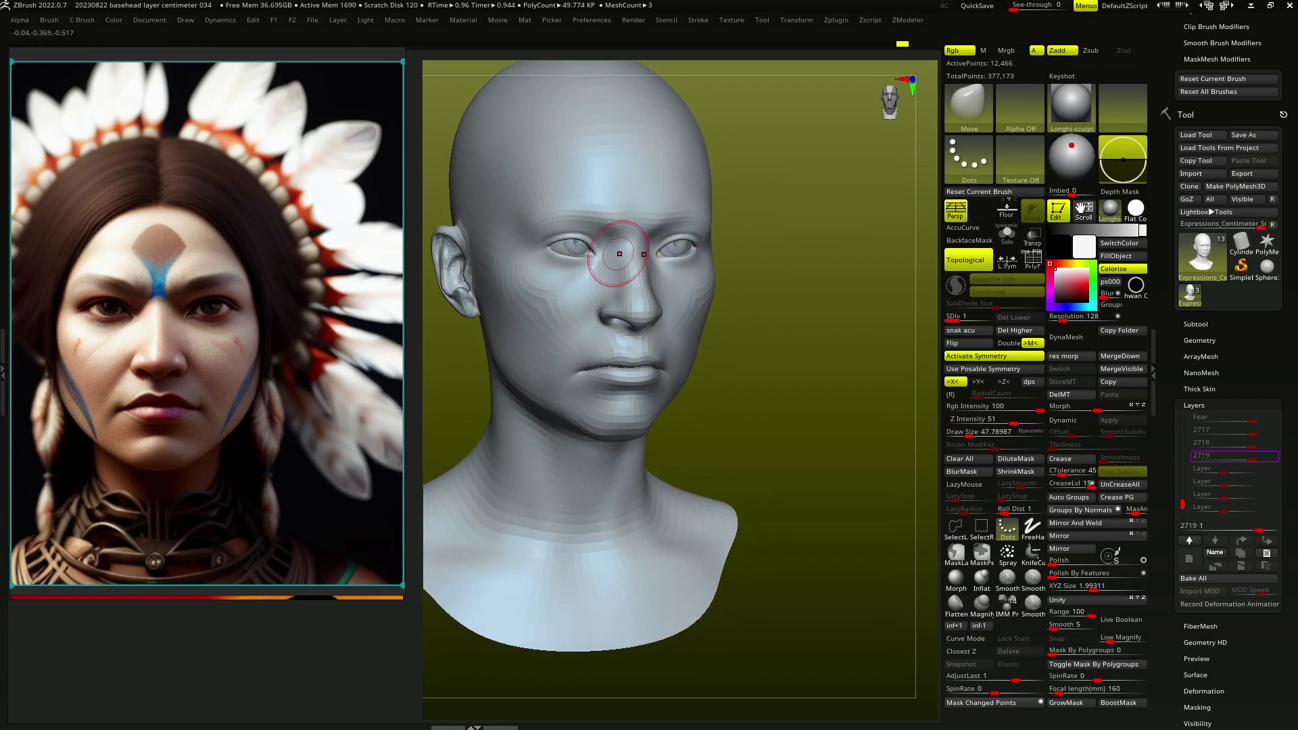
pyautogui.moveTo(582, 203); pyautogui.dragTo(629, 198, button='right')
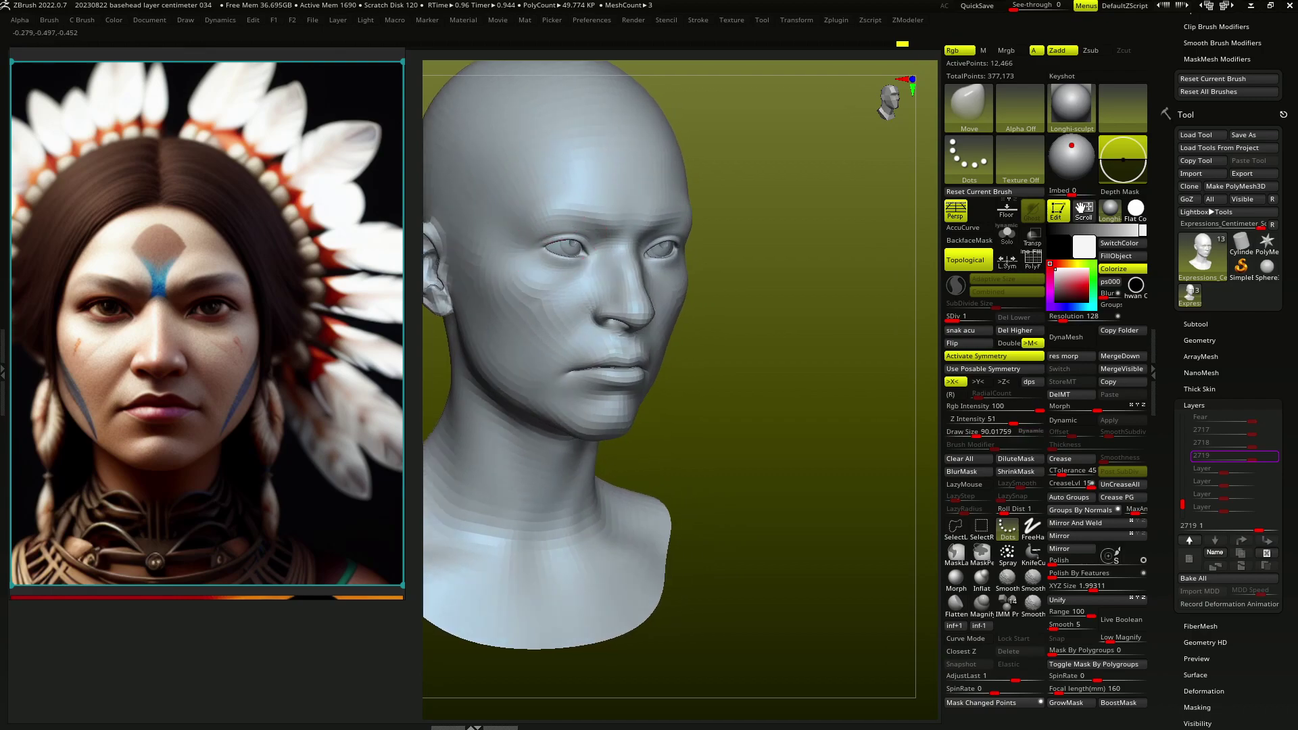
pyautogui.moveTo(526, 211)
pyautogui.mouseDown(button='right')
pyautogui.moveTo(514, 260)
pyautogui.moveTo(471, 279)
pyautogui.mouseUp(button='right')
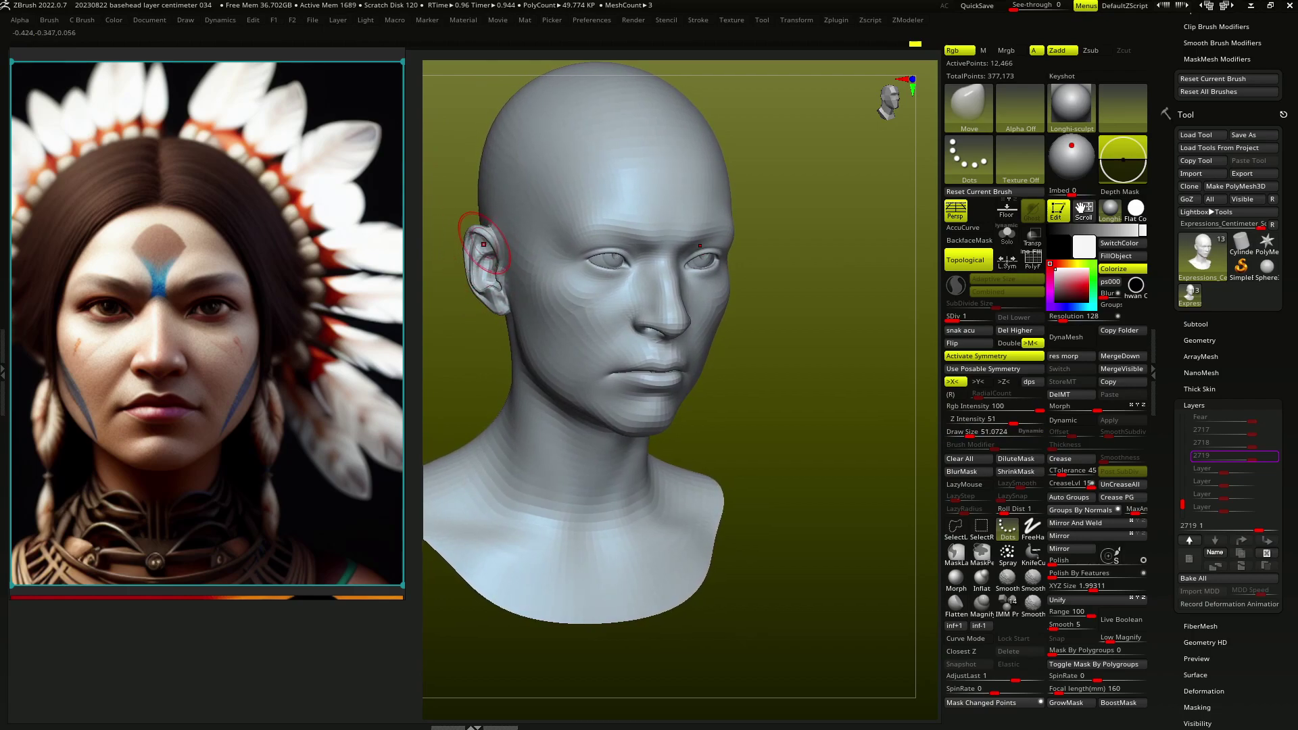
pyautogui.moveTo(495, 233)
pyautogui.mouseDown(button='right')
pyautogui.moveTo(479, 284)
pyautogui.moveTo(630, 305)
pyautogui.mouseUp(button='right')
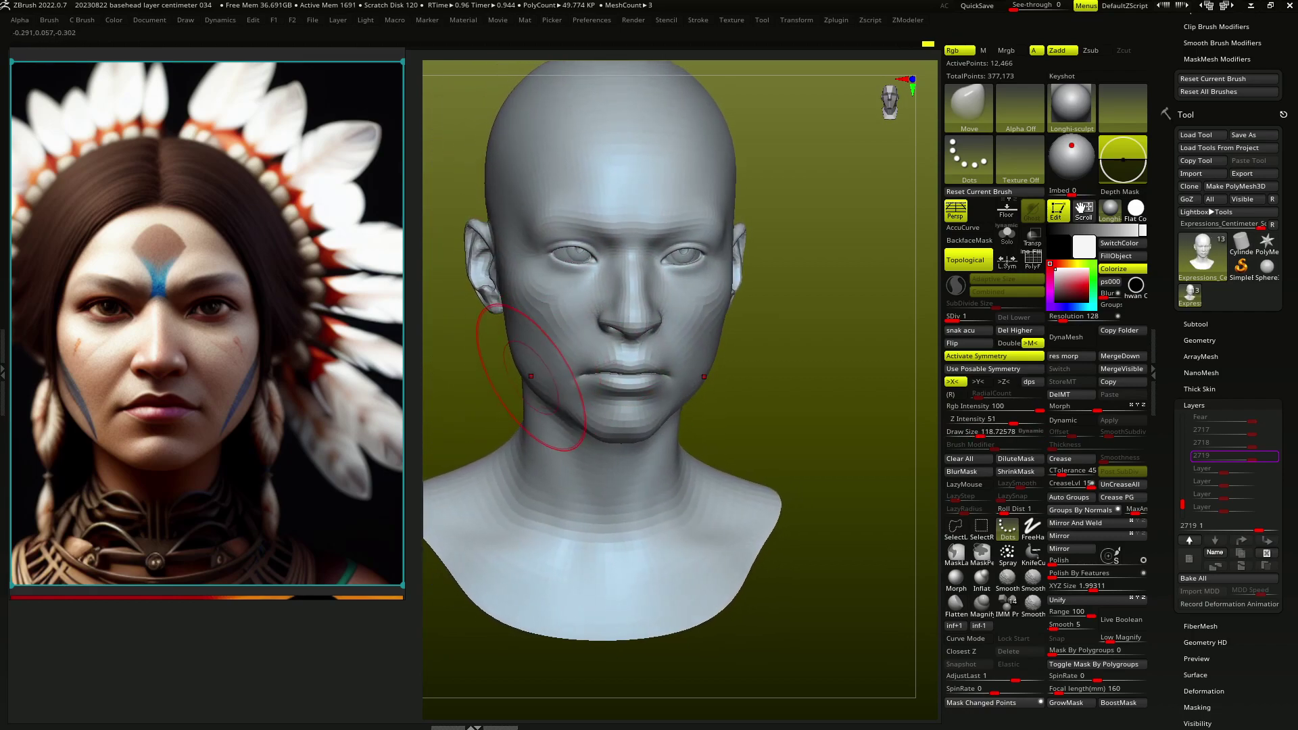
pyautogui.moveTo(533, 376)
pyautogui.mouseDown(button='right')
pyautogui.moveTo(507, 311)
pyautogui.moveTo(550, 353)
pyautogui.moveTo(595, 342)
pyautogui.moveTo(650, 277)
pyautogui.moveTo(617, 232)
pyautogui.moveTo(640, 247)
pyautogui.moveTo(618, 254)
pyautogui.moveTo(607, 351)
pyautogui.moveTo(594, 255)
pyautogui.moveTo(600, 353)
pyautogui.mouseUp(button='right')
# Shape the nose profile with MoveF, then return to Move Topological
pyautogui.press('b')
pyautogui.press('m')
pyautogui.press('f')
pyautogui.moveTo(638, 310)
pyautogui.mouseDown(button='right')
pyautogui.moveTo(614, 349)
pyautogui.moveTo(650, 349)
pyautogui.mouseUp(button='right')
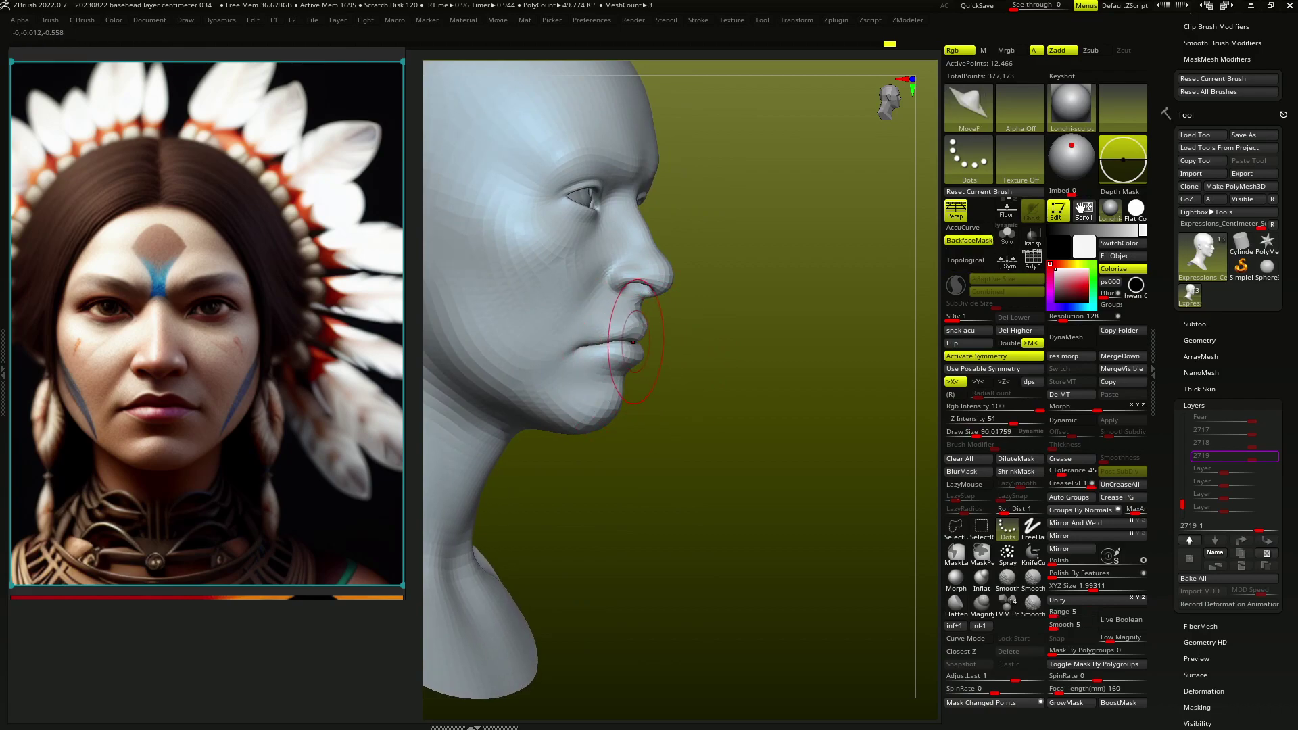
pyautogui.press('b')
pyautogui.press('m')
pyautogui.press('t')
pyautogui.moveTo(647, 386); pyautogui.dragTo(658, 323, button='right')
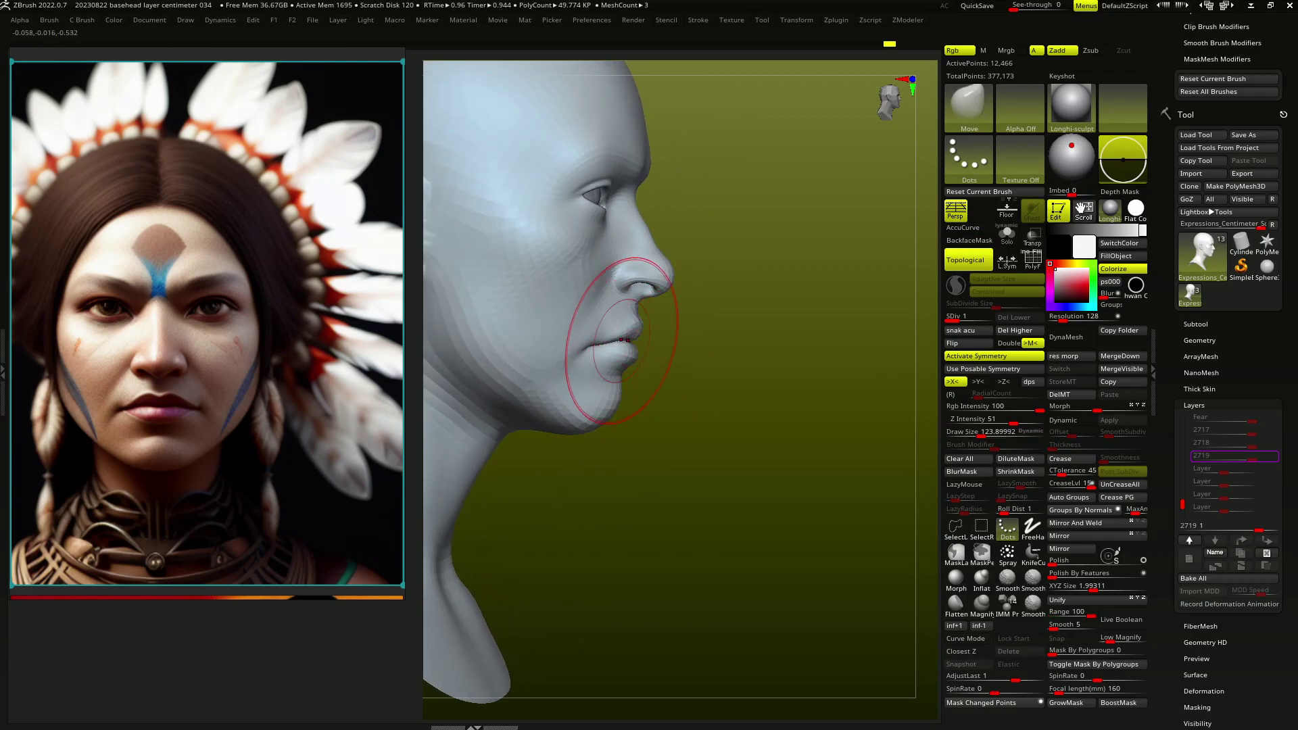
# Push the lips and chin into shape from front and underside views
pyautogui.moveTo(551, 319)
pyautogui.mouseDown(button='right')
pyautogui.moveTo(615, 311)
pyautogui.moveTo(596, 308)
pyautogui.moveTo(631, 288)
pyautogui.moveTo(593, 328)
pyautogui.moveTo(579, 304)
pyautogui.mouseUp(button='right')
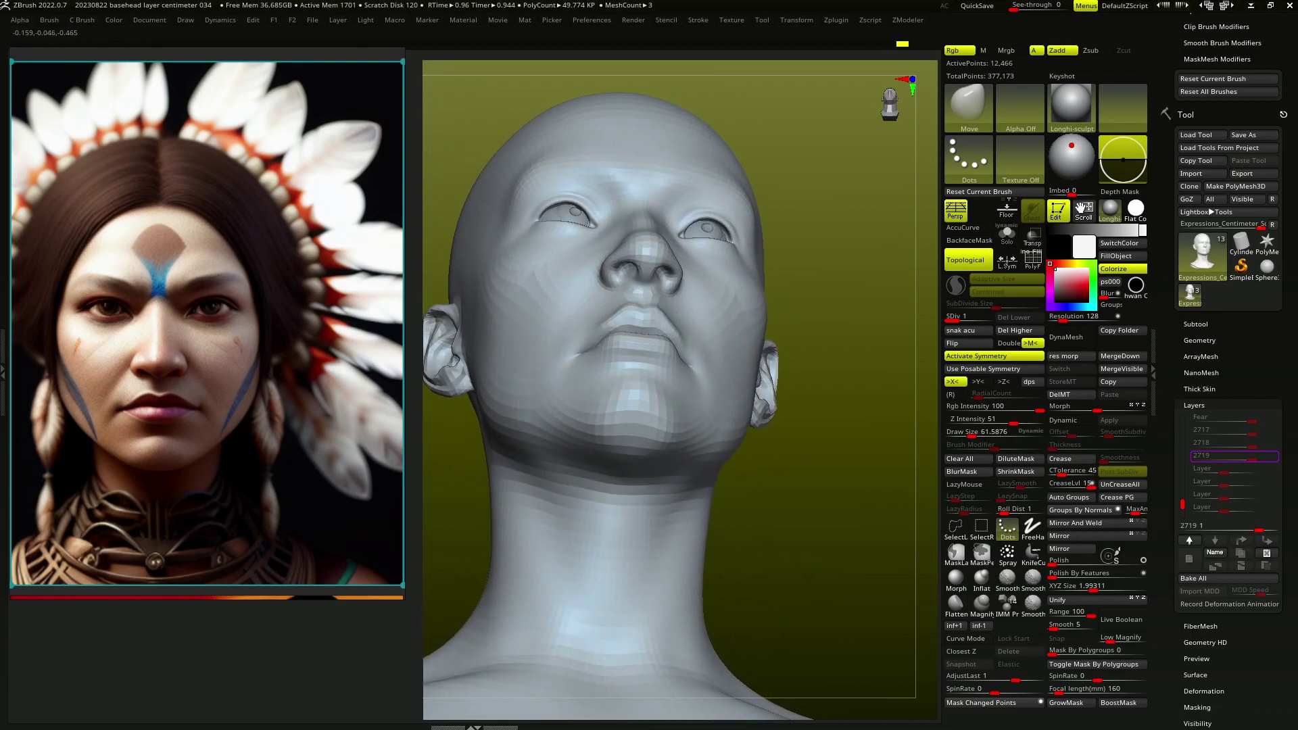
pyautogui.moveTo(565, 356)
pyautogui.mouseDown(button='right')
pyautogui.moveTo(608, 381)
pyautogui.moveTo(594, 363)
pyautogui.moveTo(625, 336)
pyautogui.moveTo(651, 336)
pyautogui.moveTo(617, 310)
pyautogui.moveTo(638, 313)
pyautogui.moveTo(622, 333)
pyautogui.moveTo(640, 283)
pyautogui.moveTo(646, 328)
pyautogui.moveTo(609, 333)
pyautogui.moveTo(568, 375)
pyautogui.moveTo(589, 348)
pyautogui.moveTo(649, 352)
pyautogui.moveTo(550, 362)
pyautogui.moveTo(530, 377)
pyautogui.moveTo(534, 405)
pyautogui.moveTo(541, 395)
pyautogui.moveTo(514, 399)
pyautogui.mouseUp(button='right')
pyautogui.press('s')
pyautogui.moveTo(642, 392)
pyautogui.mouseDown(button='right')
pyautogui.moveTo(593, 392)
pyautogui.moveTo(551, 416)
pyautogui.moveTo(608, 434)
pyautogui.moveTo(623, 423)
pyautogui.moveTo(618, 443)
pyautogui.moveTo(660, 429)
pyautogui.moveTo(628, 409)
pyautogui.moveTo(594, 449)
pyautogui.moveTo(622, 435)
pyautogui.moveTo(666, 446)
pyautogui.moveTo(647, 414)
pyautogui.moveTo(683, 362)
pyautogui.moveTo(672, 342)
pyautogui.moveTo(687, 368)
pyautogui.moveTo(705, 346)
pyautogui.mouseUp(button='right')
# Sculpt the eye area and nose bridge with a resized Move brush
pyautogui.press('s')
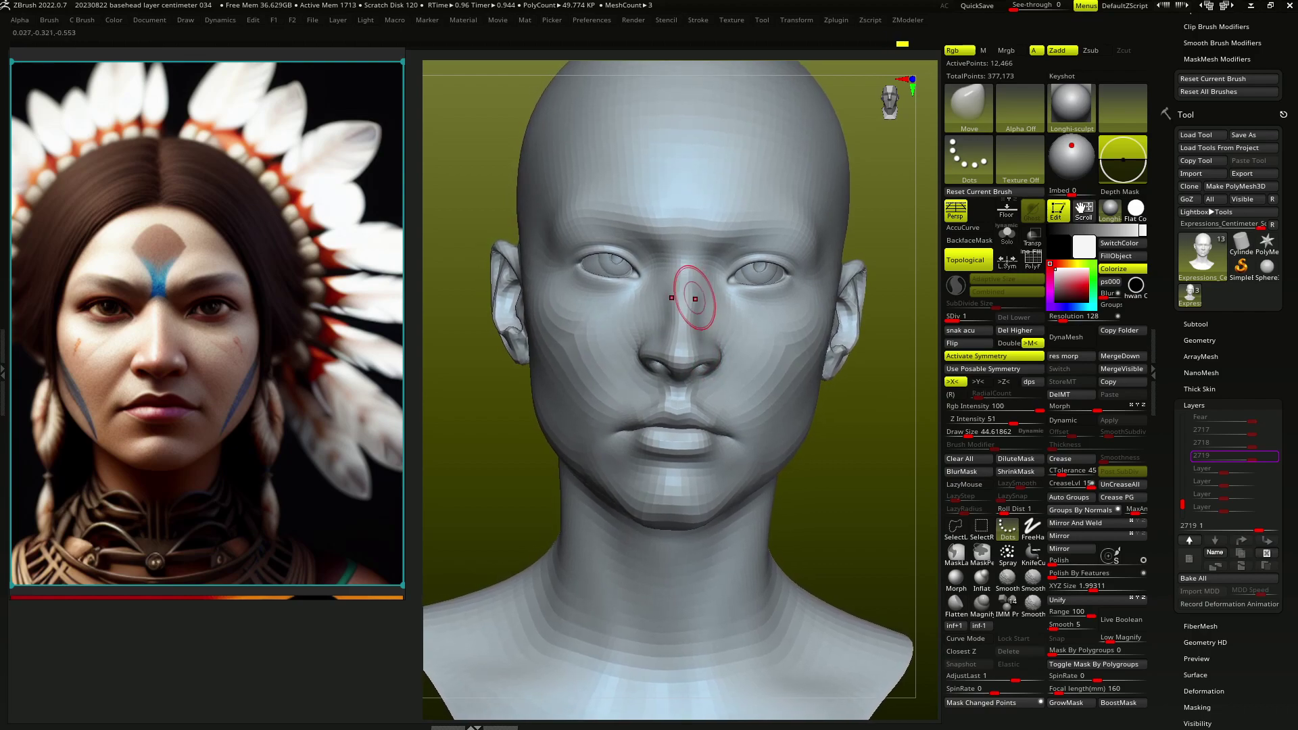
pyautogui.moveTo(666, 290)
pyautogui.mouseDown(button='right')
pyautogui.moveTo(762, 284)
pyautogui.moveTo(748, 313)
pyautogui.mouseUp(button='right')
pyautogui.press('s')
pyautogui.press('b')
pyautogui.press('m')
pyautogui.press('v')
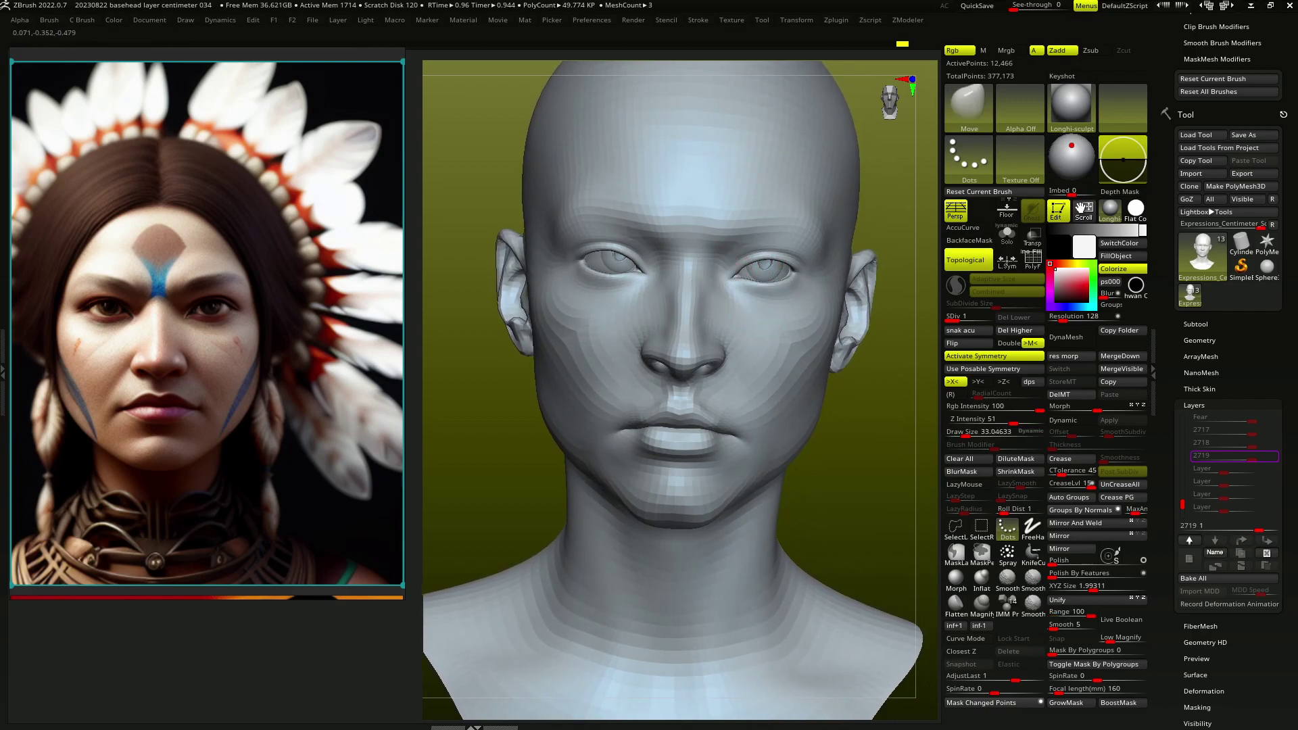
pyautogui.moveTo(696, 275)
pyautogui.mouseDown(button='right')
pyautogui.moveTo(667, 232)
pyautogui.moveTo(652, 247)
pyautogui.moveTo(595, 250)
pyautogui.mouseUp(button='right')
pyautogui.moveTo(661, 225)
pyautogui.mouseDown(button='right')
pyautogui.moveTo(651, 205)
pyautogui.moveTo(663, 206)
pyautogui.moveTo(550, 209)
pyautogui.moveTo(582, 185)
pyautogui.moveTo(586, 225)
pyautogui.mouseUp(button='right')
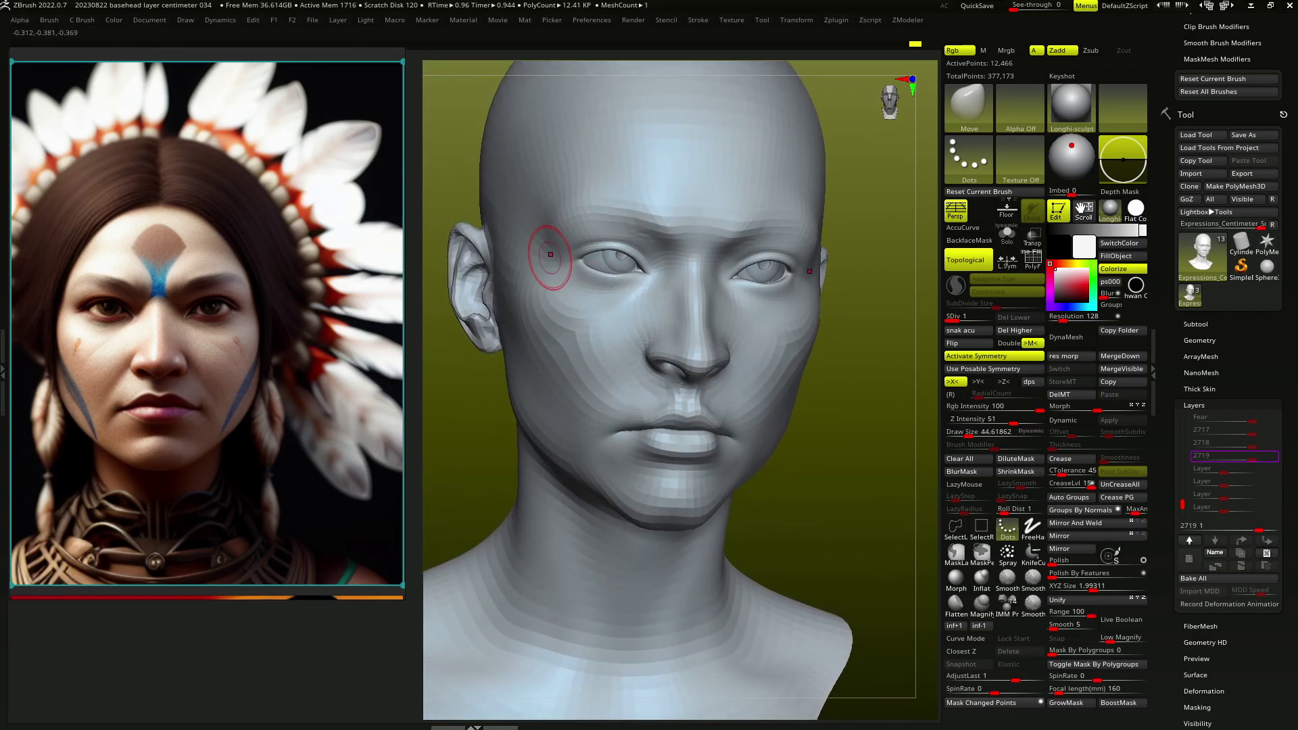
# Refine the cheekbones and mouth with MoveF from right-profile and three-quarter views
pyautogui.moveTo(739, 319)
pyautogui.mouseDown(button='right')
pyautogui.moveTo(579, 371)
pyautogui.moveTo(595, 378)
pyautogui.moveTo(619, 367)
pyautogui.moveTo(582, 365)
pyautogui.moveTo(609, 378)
pyautogui.moveTo(594, 368)
pyautogui.moveTo(595, 399)
pyautogui.moveTo(557, 440)
pyautogui.moveTo(634, 459)
pyautogui.moveTo(579, 443)
pyautogui.moveTo(608, 414)
pyautogui.moveTo(608, 432)
pyautogui.mouseUp(button='right')
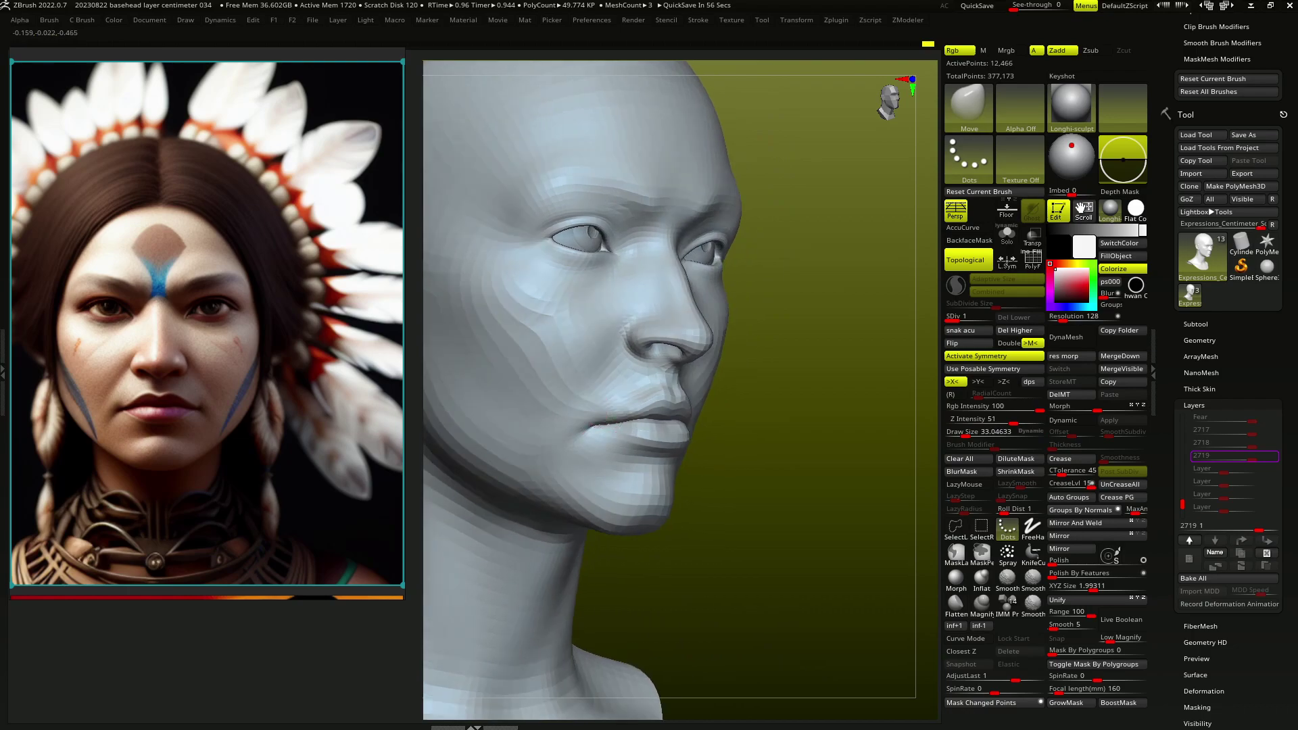
pyautogui.moveTo(592, 388)
pyautogui.mouseDown(button='right')
pyautogui.moveTo(598, 368)
pyautogui.moveTo(635, 460)
pyautogui.moveTo(724, 276)
pyautogui.moveTo(739, 420)
pyautogui.moveTo(733, 391)
pyautogui.moveTo(614, 405)
pyautogui.moveTo(618, 370)
pyautogui.moveTo(626, 394)
pyautogui.moveTo(594, 389)
pyautogui.moveTo(623, 387)
pyautogui.moveTo(649, 460)
pyautogui.mouseUp(button='right')
pyautogui.press('m')
pyautogui.press('m')
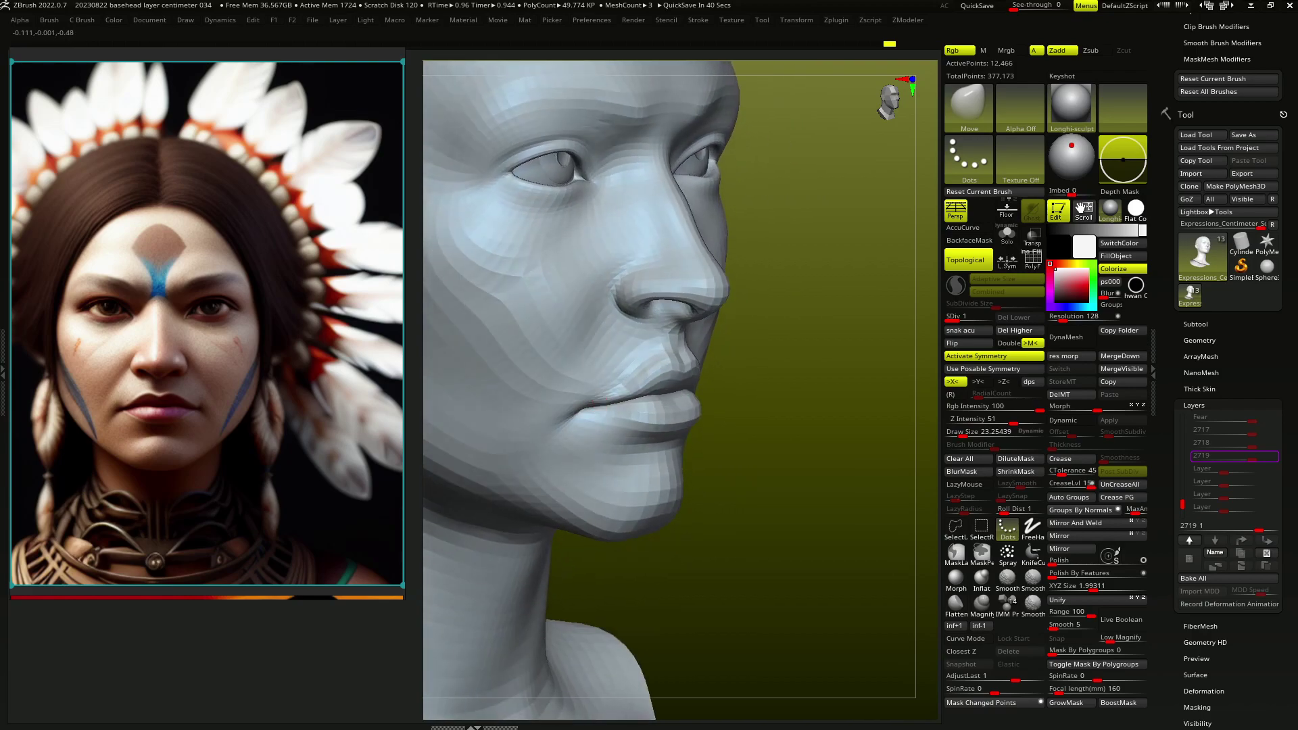
pyautogui.moveTo(608, 390)
pyautogui.mouseDown(button='right')
pyautogui.moveTo(673, 368)
pyautogui.moveTo(667, 319)
pyautogui.moveTo(643, 290)
pyautogui.moveTo(666, 285)
pyautogui.moveTo(660, 295)
pyautogui.mouseUp(button='right')
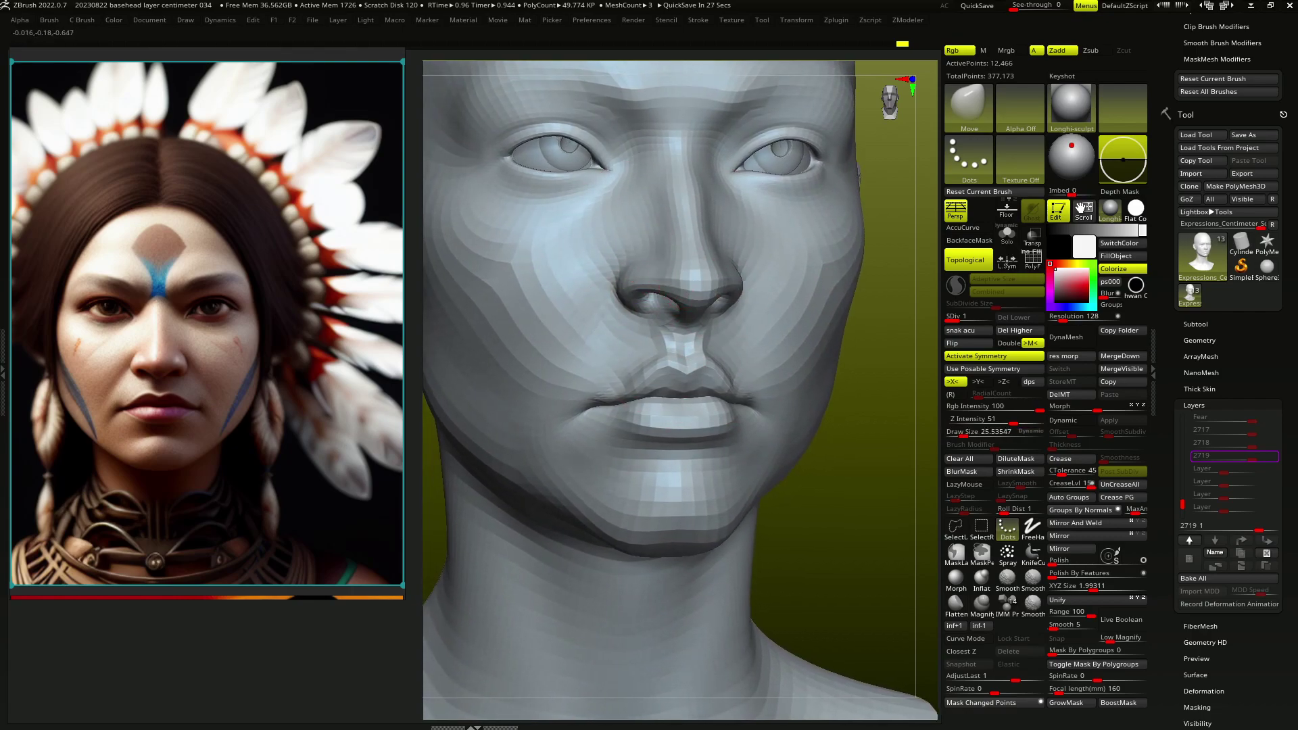
pyautogui.press('f')
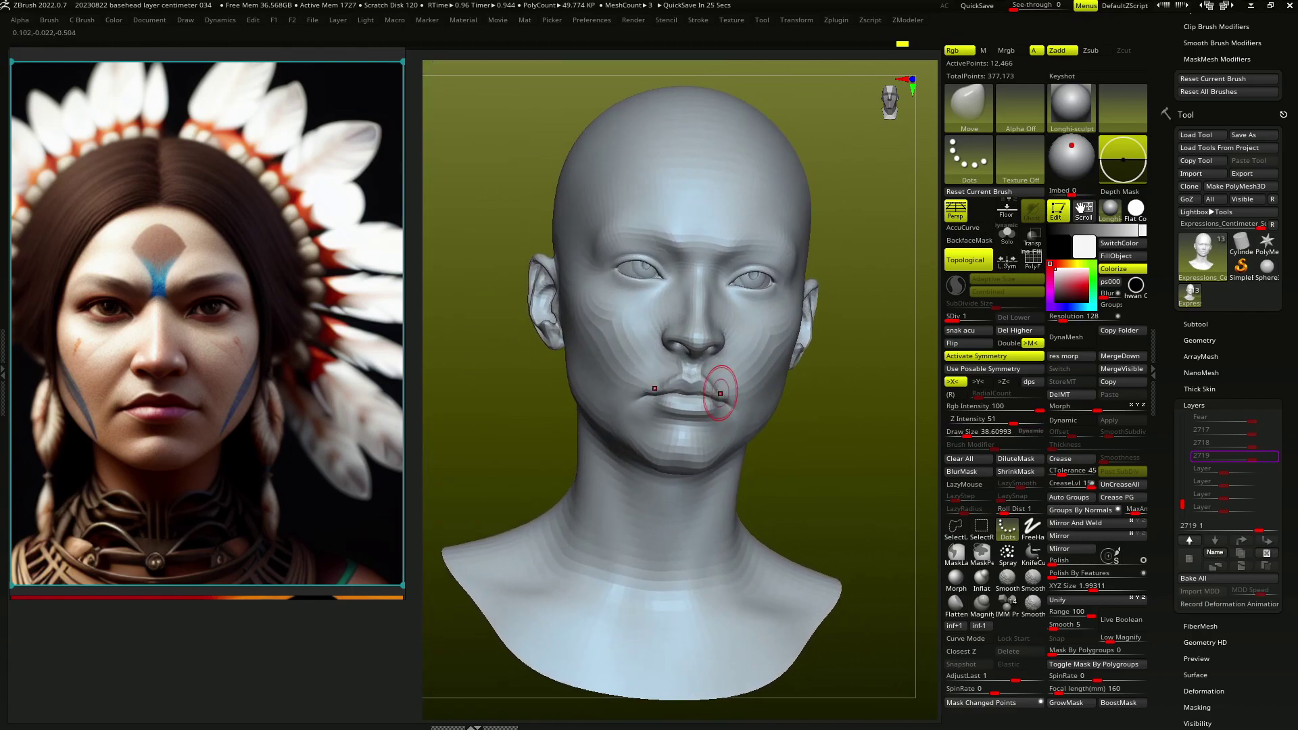
pyautogui.moveTo(720, 395)
pyautogui.mouseDown(button='right')
pyautogui.moveTo(689, 396)
pyautogui.moveTo(665, 376)
pyautogui.moveTo(672, 463)
pyautogui.moveTo(695, 449)
pyautogui.moveTo(677, 434)
pyautogui.moveTo(672, 464)
pyautogui.moveTo(696, 434)
pyautogui.moveTo(696, 465)
pyautogui.moveTo(739, 455)
pyautogui.moveTo(747, 406)
pyautogui.moveTo(724, 463)
pyautogui.moveTo(681, 492)
pyautogui.moveTo(743, 433)
pyautogui.moveTo(667, 484)
pyautogui.moveTo(686, 408)
pyautogui.moveTo(617, 414)
pyautogui.moveTo(655, 391)
pyautogui.moveTo(666, 449)
pyautogui.mouseUp(button='right')
pyautogui.press('s')
pyautogui.press('s')
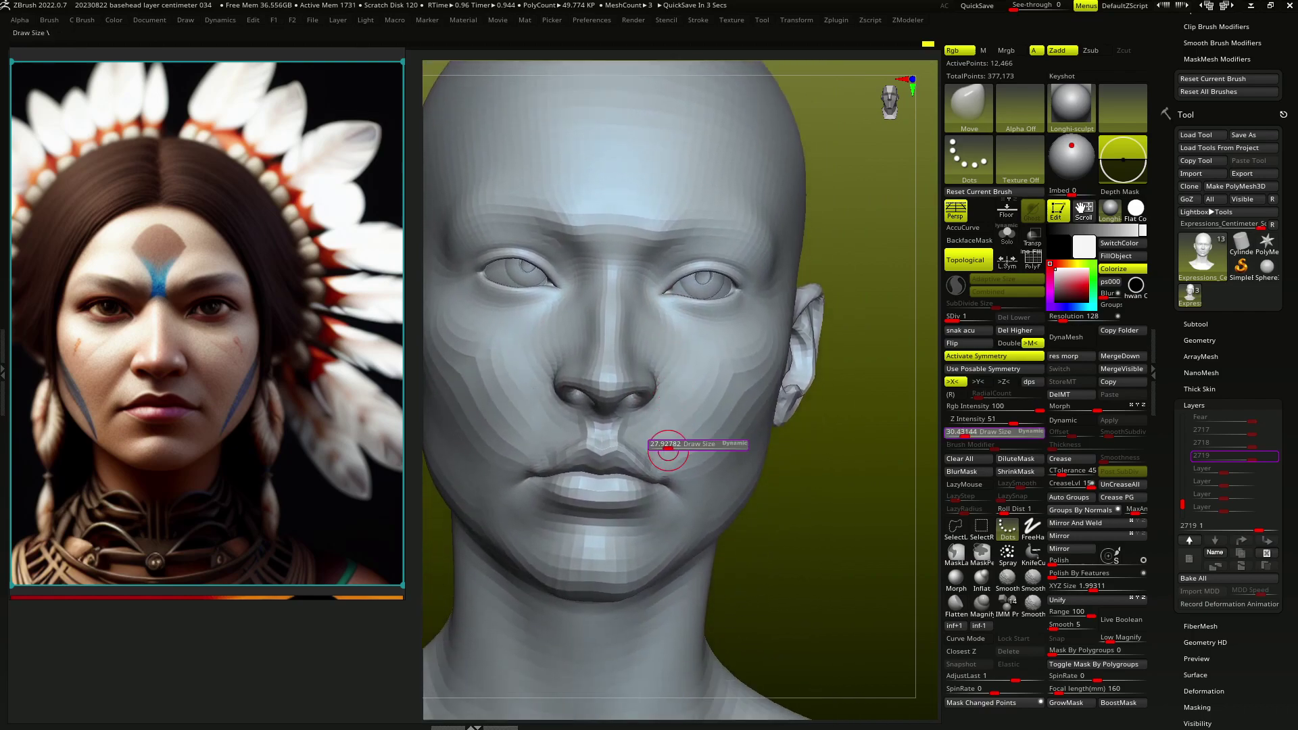
pyautogui.moveTo(643, 406)
pyautogui.mouseDown(button='right')
pyautogui.moveTo(636, 391)
pyautogui.moveTo(541, 393)
pyautogui.mouseUp(button='right')
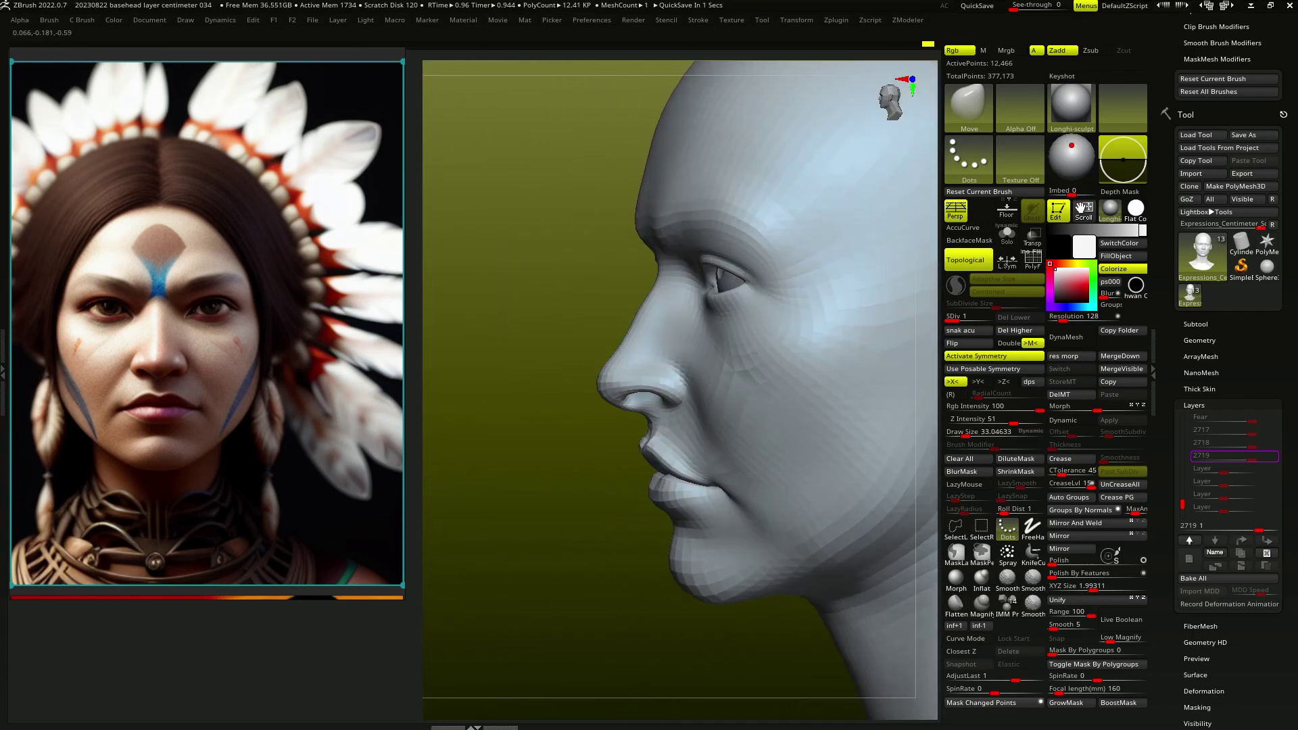
pyautogui.moveTo(636, 389)
pyautogui.mouseDown(button='right')
pyautogui.moveTo(652, 376)
pyautogui.moveTo(620, 371)
pyautogui.moveTo(610, 398)
pyautogui.moveTo(658, 385)
pyautogui.moveTo(637, 390)
pyautogui.moveTo(651, 368)
pyautogui.moveTo(628, 301)
pyautogui.moveTo(642, 318)
pyautogui.moveTo(681, 304)
pyautogui.moveTo(669, 291)
pyautogui.moveTo(739, 298)
pyautogui.moveTo(742, 315)
pyautogui.moveTo(754, 304)
pyautogui.moveTo(680, 288)
pyautogui.moveTo(651, 255)
pyautogui.moveTo(665, 264)
pyautogui.moveTo(649, 220)
pyautogui.mouseUp(button='right')
pyautogui.press('b')
pyautogui.press('m')
pyautogui.press('v')
pyautogui.press('s')
pyautogui.press('b')
pyautogui.press('m')
pyautogui.press('v')
# Push the cheeks and cheekbones into shape with the Move brush at SDiv 1
pyautogui.moveTo(583, 252)
pyautogui.mouseDown(button='right')
pyautogui.moveTo(614, 232)
pyautogui.moveTo(536, 261)
pyautogui.moveTo(521, 251)
pyautogui.moveTo(477, 328)
pyautogui.mouseUp(button='right')
pyautogui.moveTo(662, 378); pyautogui.dragTo(672, 390, button='right')
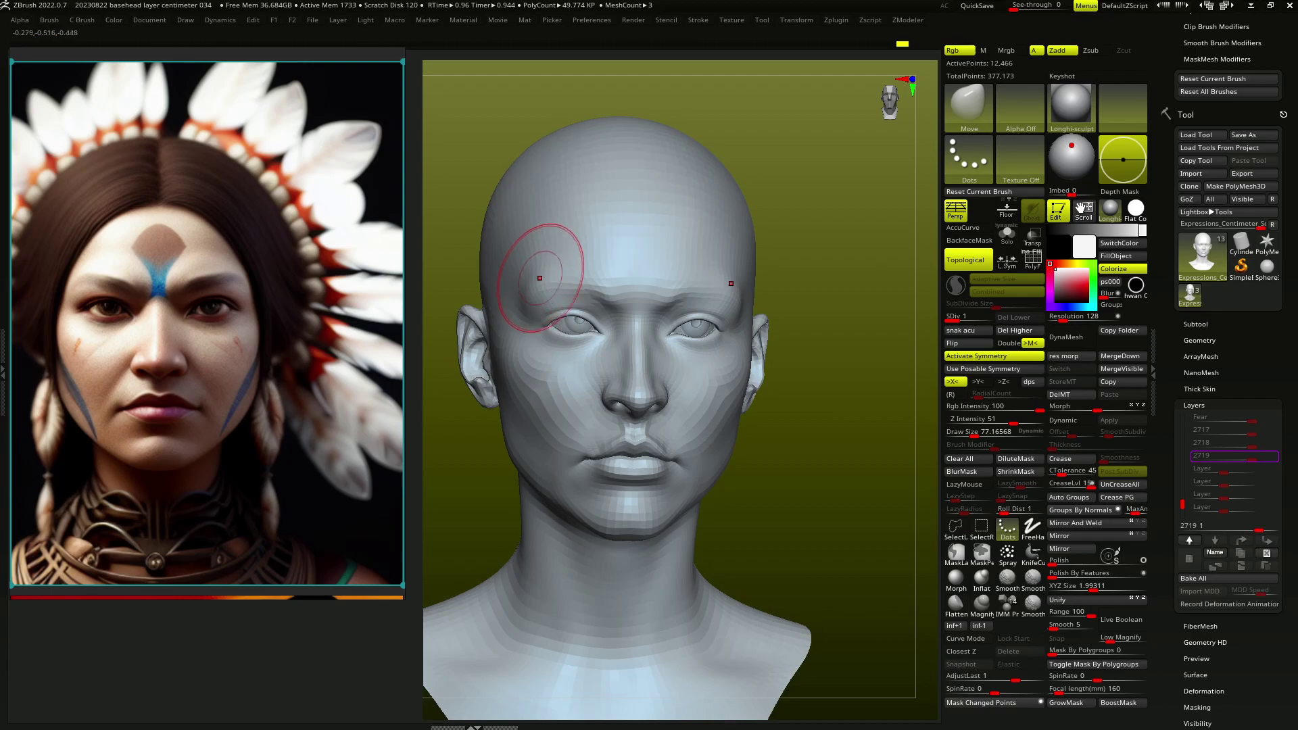
pyautogui.moveTo(545, 278); pyautogui.dragTo(534, 352)
pyautogui.moveTo(514, 304)
pyautogui.mouseDown()
pyautogui.moveTo(531, 412)
pyautogui.moveTo(575, 440)
pyautogui.mouseUp()
pyautogui.moveTo(541, 351); pyautogui.dragTo(533, 380)
pyautogui.moveTo(533, 381)
pyautogui.mouseDown(button='right')
pyautogui.moveTo(532, 425)
pyautogui.moveTo(521, 365)
pyautogui.moveTo(521, 407)
pyautogui.moveTo(499, 396)
pyautogui.moveTo(507, 419)
pyautogui.moveTo(623, 435)
pyautogui.mouseUp(button='right')
pyautogui.press(']')
pyautogui.press(']')
pyautogui.press('[')
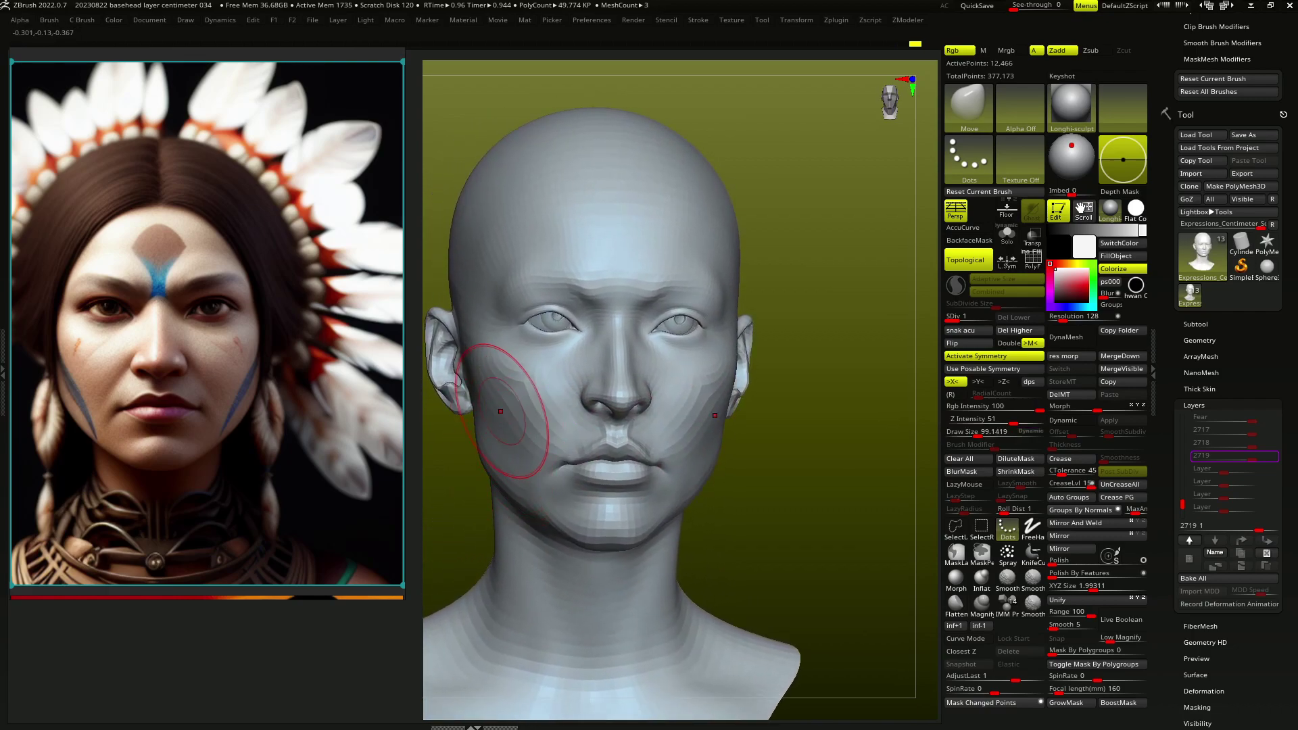
# Reshape the left cheek and chin from frontal and three-quarter views
pyautogui.moveTo(500, 411)
pyautogui.mouseDown(button='right')
pyautogui.moveTo(489, 445)
pyautogui.moveTo(507, 430)
pyautogui.moveTo(551, 473)
pyautogui.moveTo(623, 478)
pyautogui.moveTo(635, 516)
pyautogui.moveTo(595, 473)
pyautogui.moveTo(594, 521)
pyautogui.moveTo(646, 528)
pyautogui.moveTo(651, 455)
pyautogui.moveTo(675, 424)
pyautogui.moveTo(629, 443)
pyautogui.moveTo(637, 485)
pyautogui.moveTo(629, 343)
pyautogui.moveTo(650, 322)
pyautogui.mouseUp(button='right')
pyautogui.press('[')
pyautogui.press(']')
pyautogui.press('[')
pyautogui.press('[')
pyautogui.moveTo(574, 255); pyautogui.dragTo(582, 223, button='right')
pyautogui.moveTo(561, 269)
pyautogui.mouseDown(button='right')
pyautogui.moveTo(545, 300)
pyautogui.moveTo(588, 260)
pyautogui.moveTo(597, 270)
pyautogui.moveTo(597, 255)
pyautogui.moveTo(640, 256)
pyautogui.moveTo(703, 365)
pyautogui.moveTo(742, 401)
pyautogui.moveTo(695, 406)
pyautogui.moveTo(687, 420)
pyautogui.moveTo(717, 392)
pyautogui.moveTo(710, 435)
pyautogui.moveTo(643, 384)
pyautogui.moveTo(676, 393)
pyautogui.moveTo(655, 406)
pyautogui.moveTo(763, 447)
pyautogui.moveTo(680, 479)
pyautogui.mouseUp(button='right')
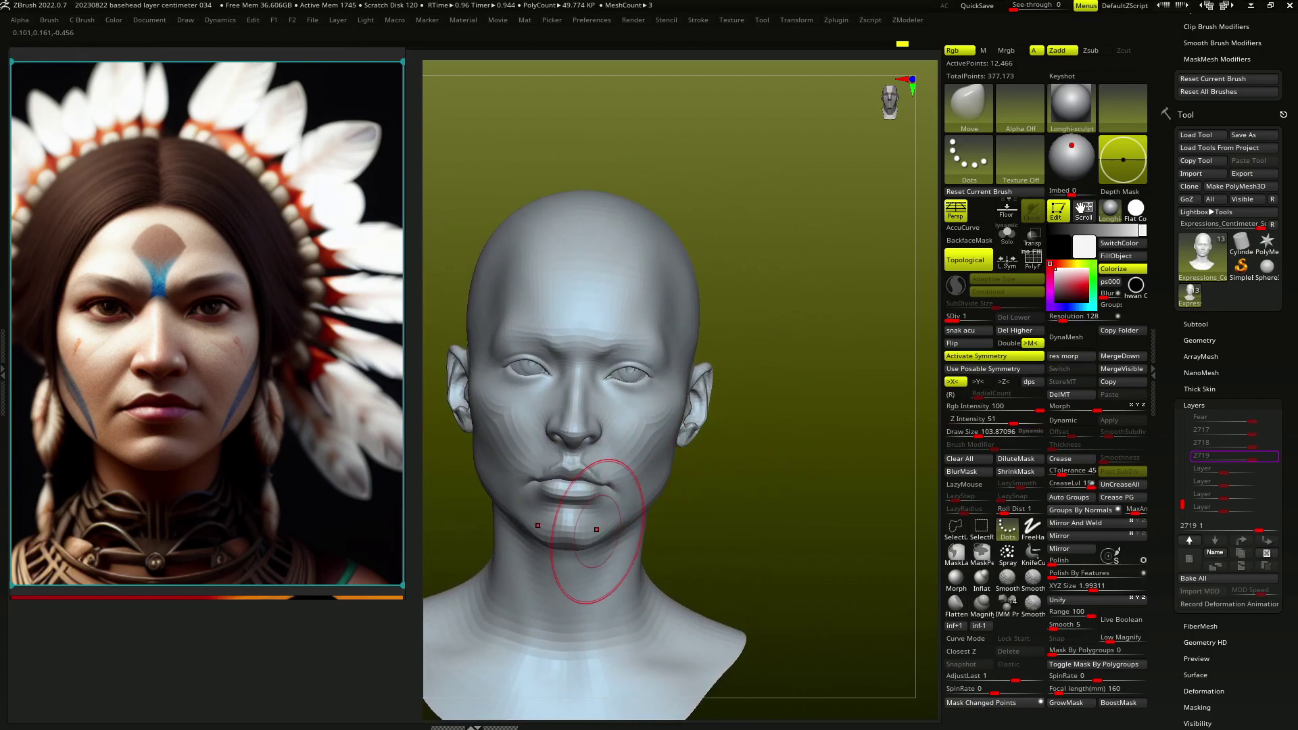
pyautogui.moveTo(661, 485)
pyautogui.mouseDown(button='right')
pyautogui.moveTo(676, 405)
pyautogui.moveTo(690, 433)
pyautogui.moveTo(567, 531)
pyautogui.moveTo(497, 486)
pyautogui.moveTo(480, 450)
pyautogui.moveTo(511, 501)
pyautogui.moveTo(500, 466)
pyautogui.moveTo(521, 464)
pyautogui.moveTo(507, 507)
pyautogui.moveTo(608, 473)
pyautogui.moveTo(595, 449)
pyautogui.moveTo(549, 431)
pyautogui.moveTo(561, 439)
pyautogui.moveTo(504, 441)
pyautogui.moveTo(521, 435)
pyautogui.moveTo(507, 435)
pyautogui.moveTo(496, 378)
pyautogui.moveTo(464, 356)
pyautogui.moveTo(464, 334)
pyautogui.moveTo(531, 329)
pyautogui.moveTo(481, 342)
pyautogui.moveTo(479, 375)
pyautogui.moveTo(464, 348)
pyautogui.moveTo(653, 421)
pyautogui.moveTo(620, 430)
pyautogui.moveTo(585, 469)
pyautogui.moveTo(540, 432)
pyautogui.moveTo(595, 440)
pyautogui.moveTo(601, 399)
pyautogui.mouseUp(button='right')
pyautogui.press('s')
pyautogui.press('s')
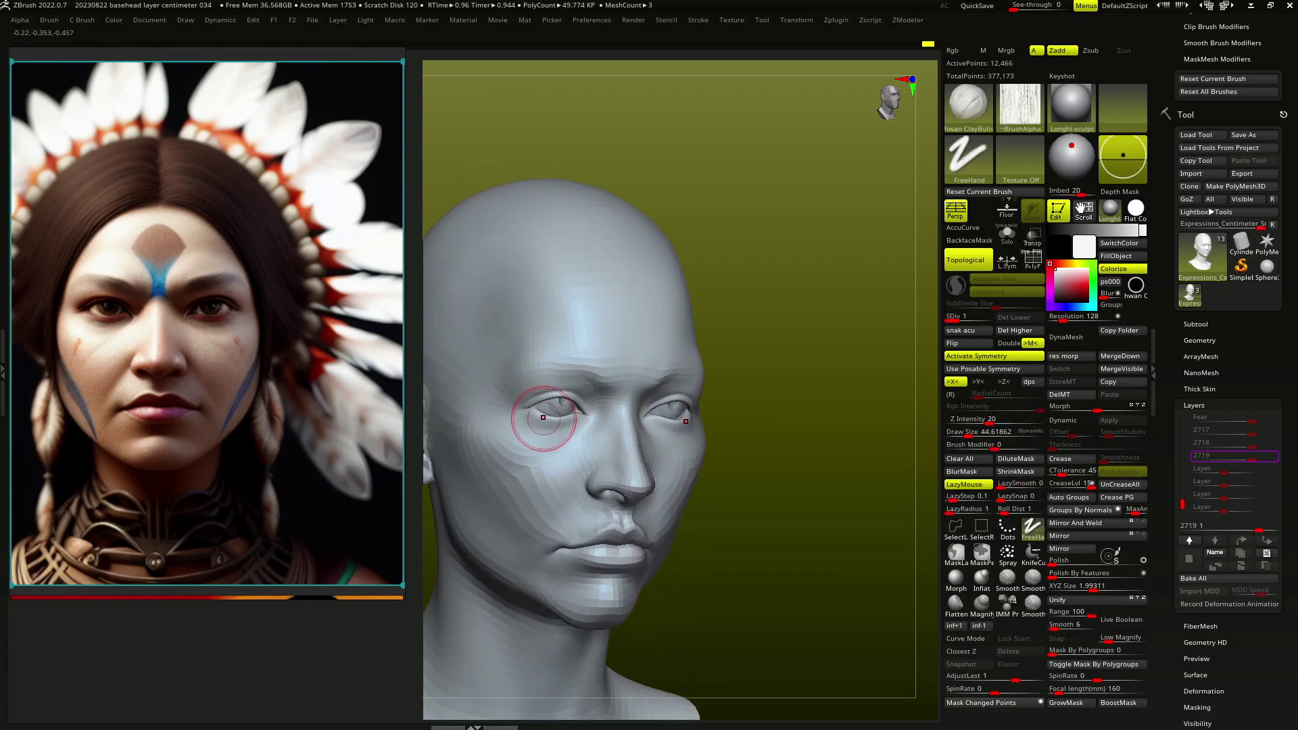
# Build up clay around the eye sockets and cheeks at brush size about 48
pyautogui.moveTo(543, 417); pyautogui.dragTo(537, 432, button='right')
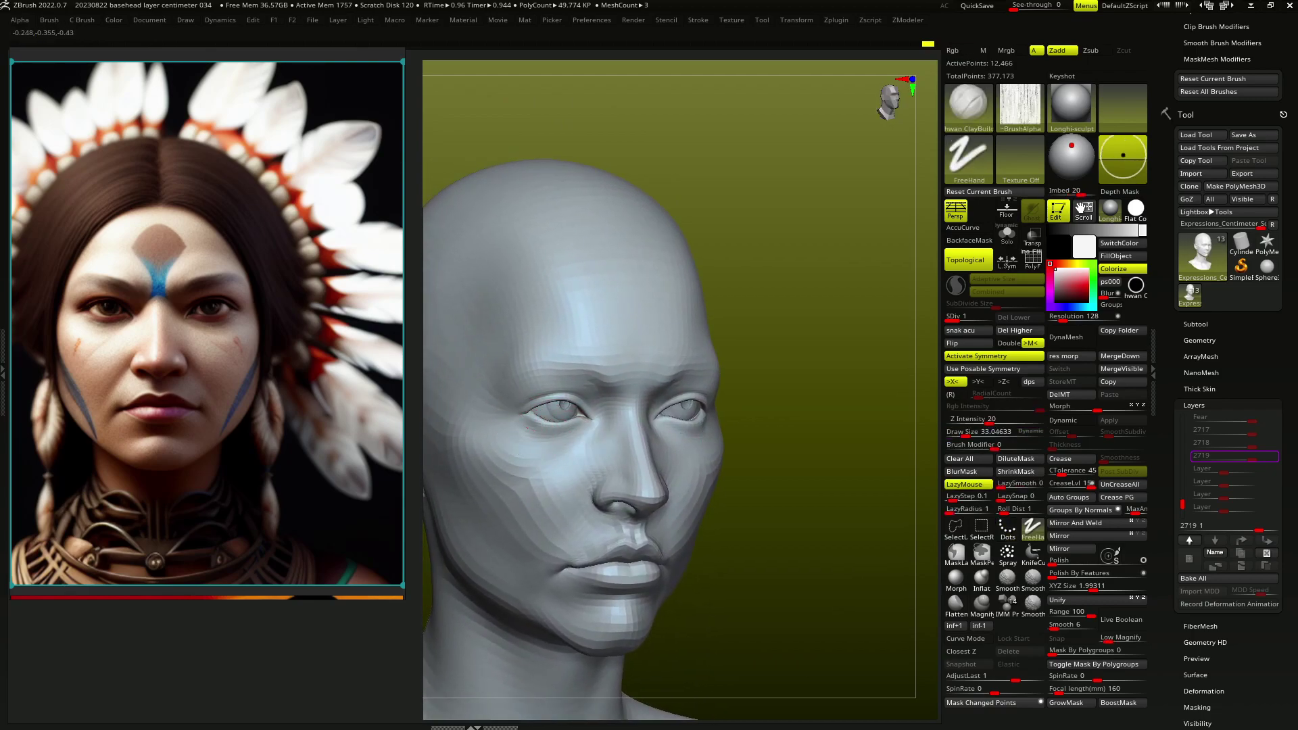
pyautogui.moveTo(533, 407); pyautogui.dragTo(550, 402, button='right')
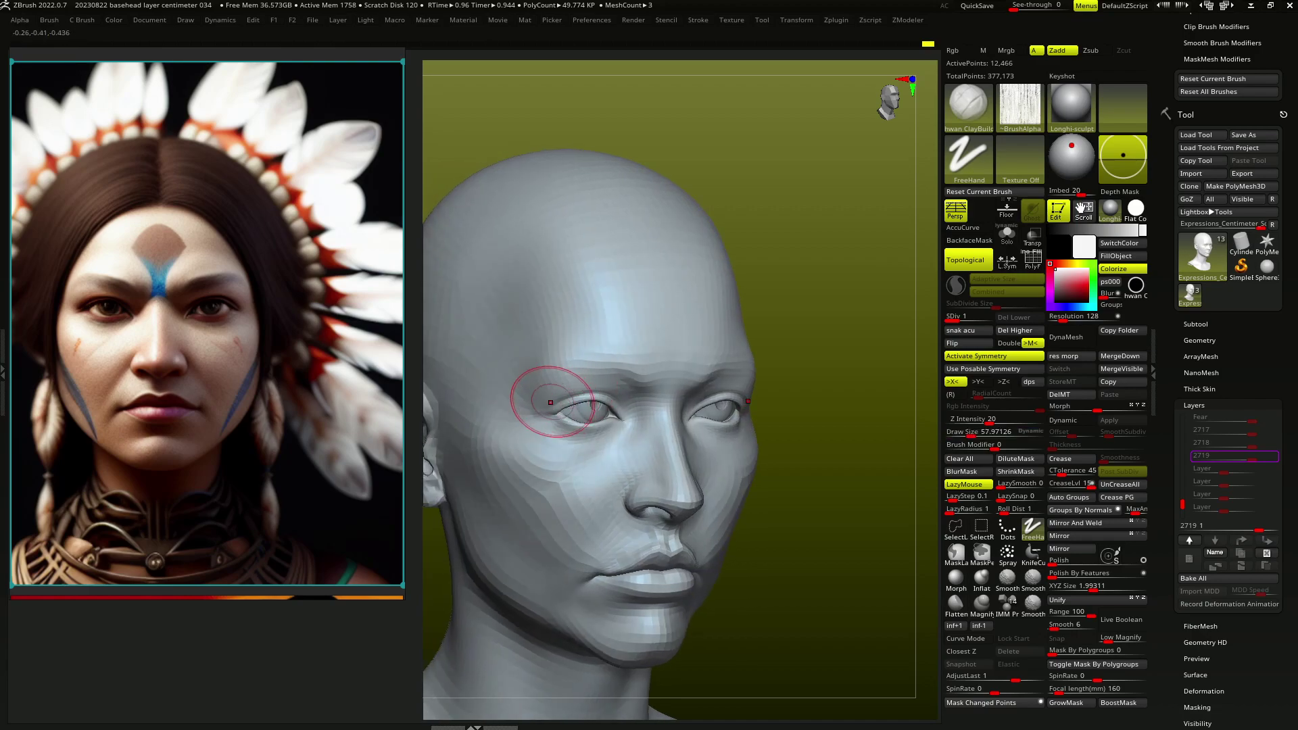
pyautogui.moveTo(623, 385); pyautogui.dragTo(574, 397, button='right')
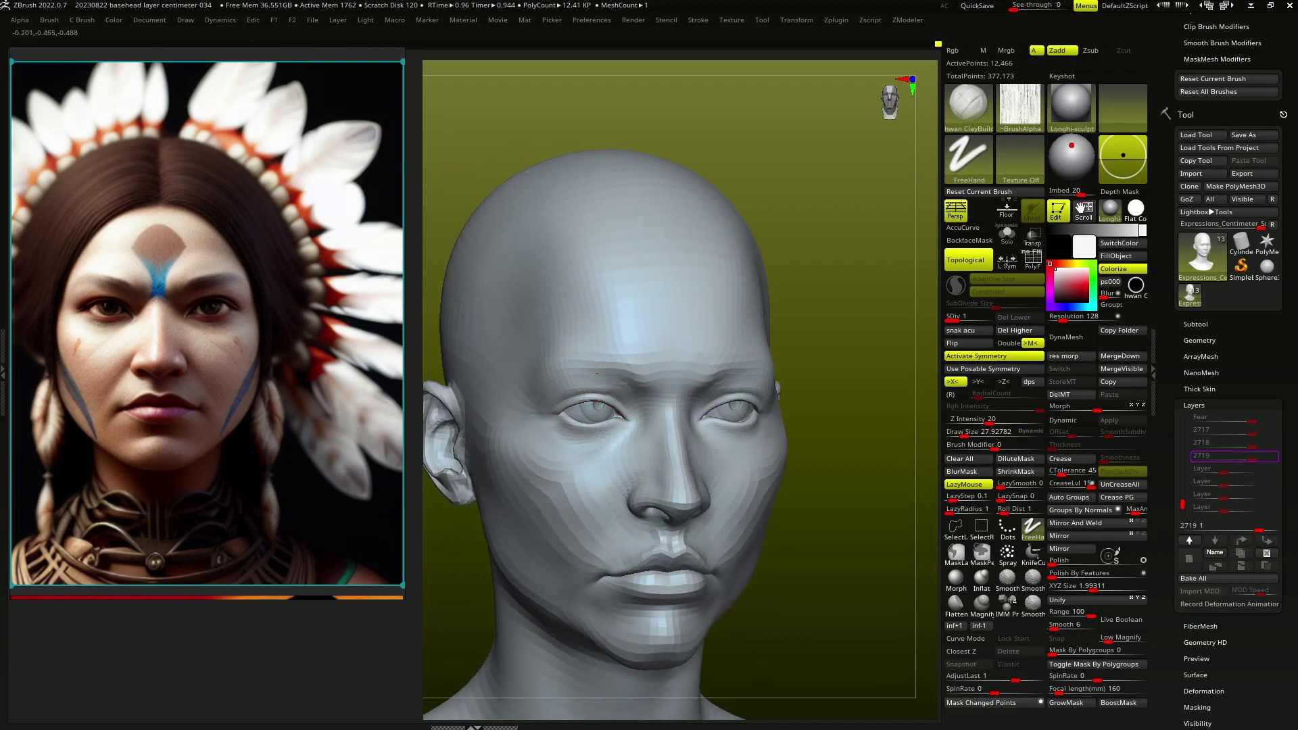
pyautogui.moveTo(648, 411)
pyautogui.mouseDown(button='right')
pyautogui.moveTo(666, 410)
pyautogui.moveTo(661, 339)
pyautogui.mouseUp(button='right')
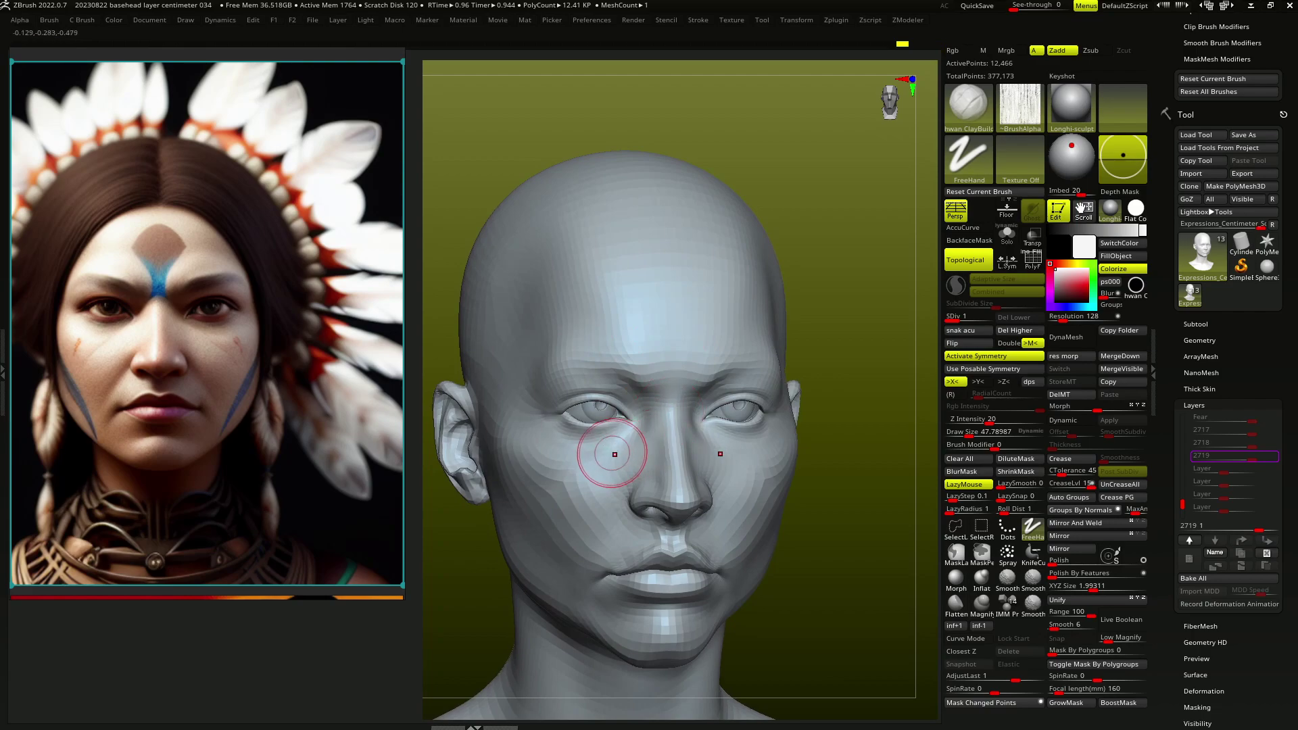
pyautogui.moveTo(577, 443); pyautogui.dragTo(631, 431, button='right')
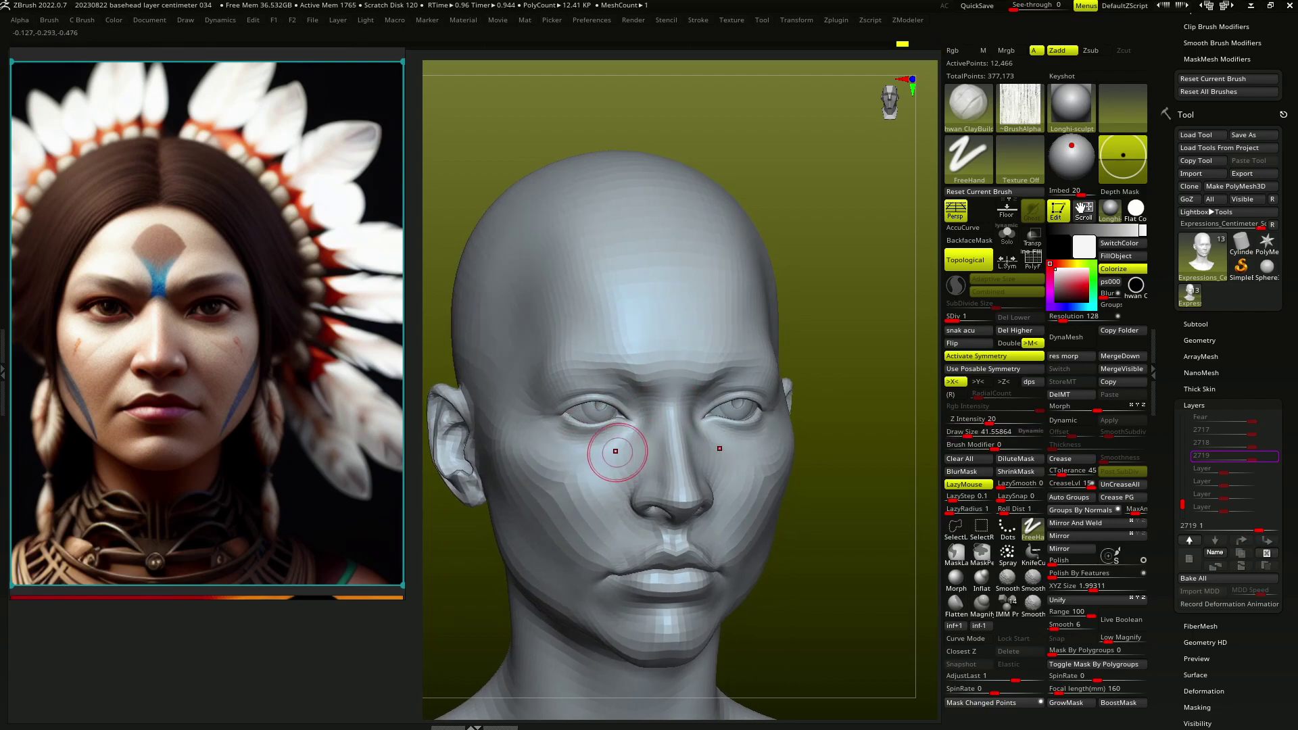
pyautogui.moveTo(548, 520); pyautogui.dragTo(608, 348, button='right')
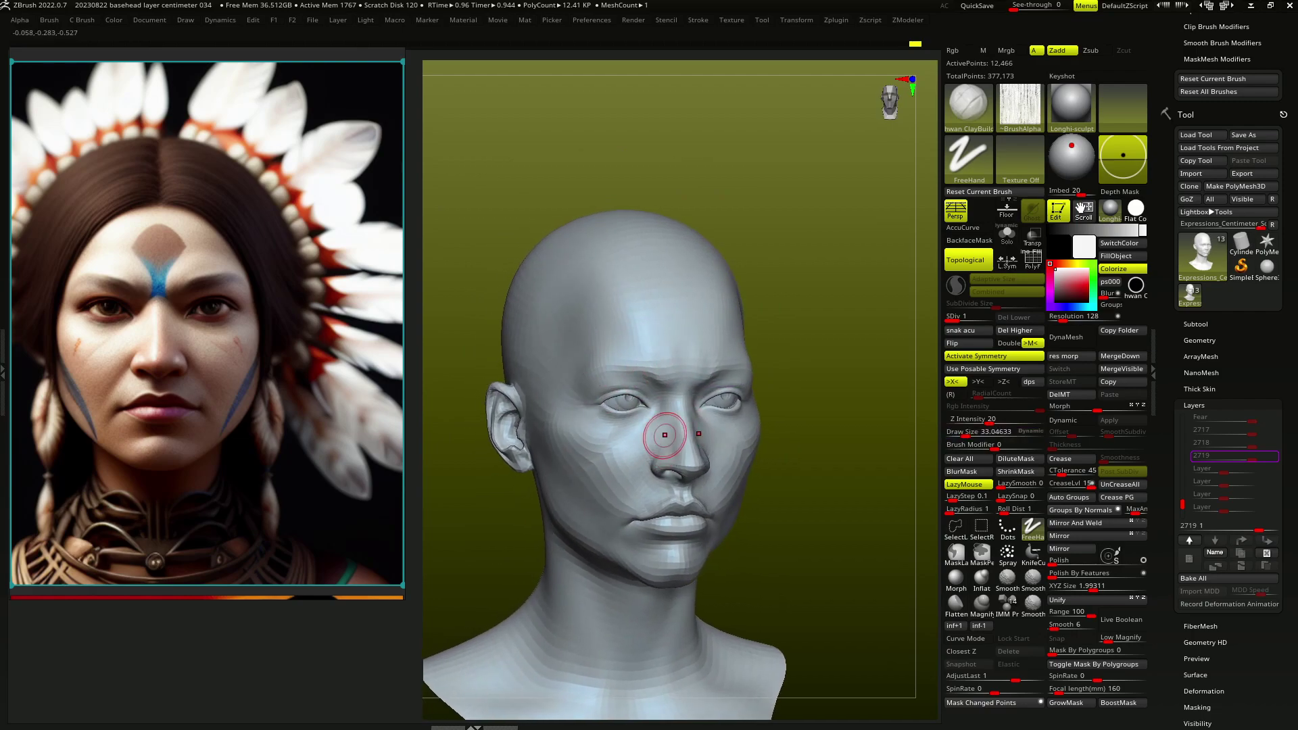
# Refine the nose and mouth corners with a slightly larger brush
pyautogui.moveTo(672, 434); pyautogui.dragTo(619, 465, button='right')
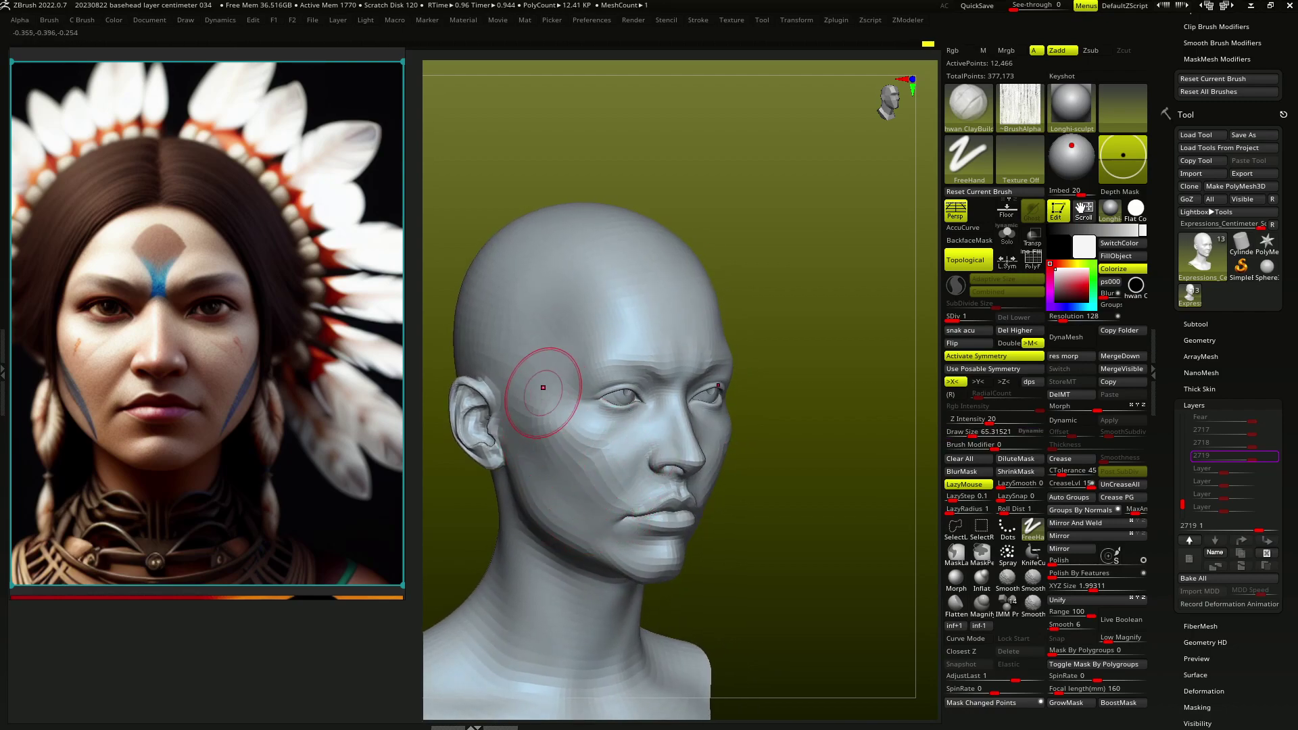
pyautogui.moveTo(581, 514)
pyautogui.keyDown('ctrl'); pyautogui.mouseDown(button='right')
pyautogui.moveTo(615, 458)
pyautogui.moveTo(691, 469)
pyautogui.moveTo(609, 483)
pyautogui.mouseUp(button='right'); pyautogui.keyUp('ctrl')
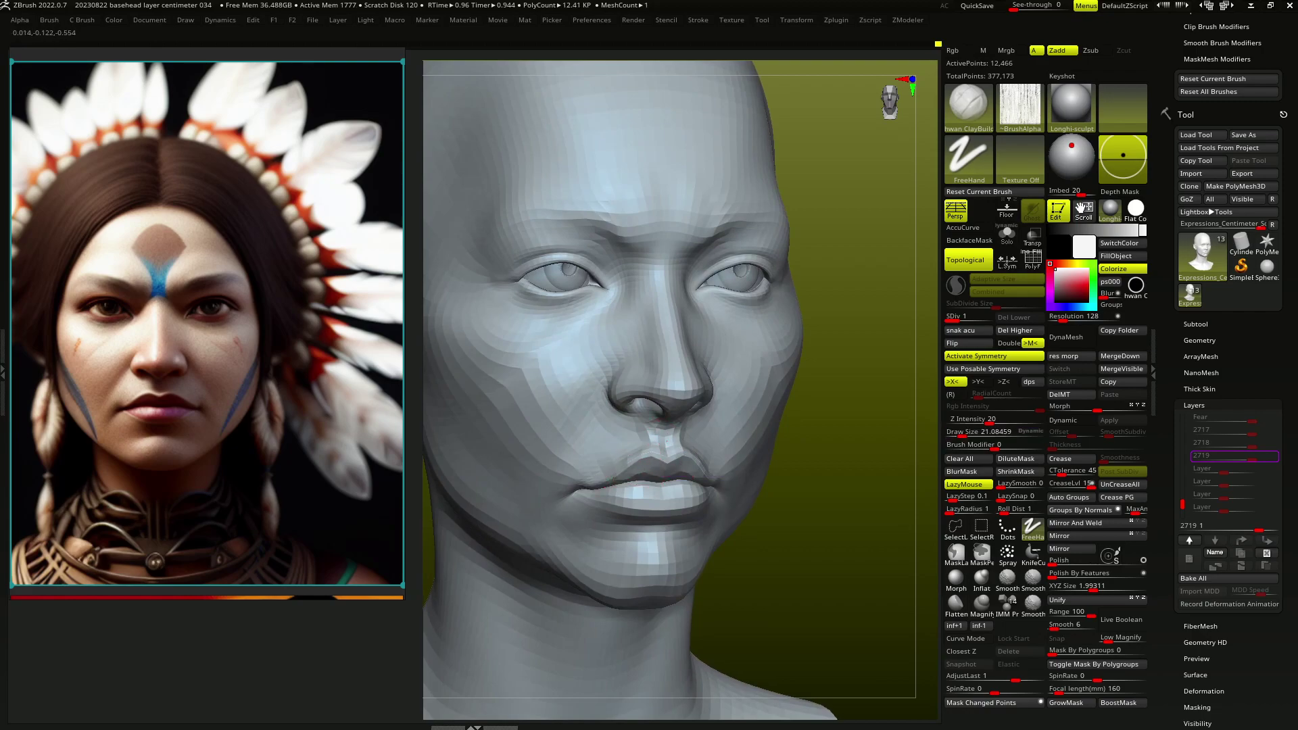
pyautogui.moveTo(666, 470)
pyautogui.mouseDown(button='right')
pyautogui.moveTo(643, 483)
pyautogui.moveTo(580, 468)
pyautogui.mouseUp(button='right')
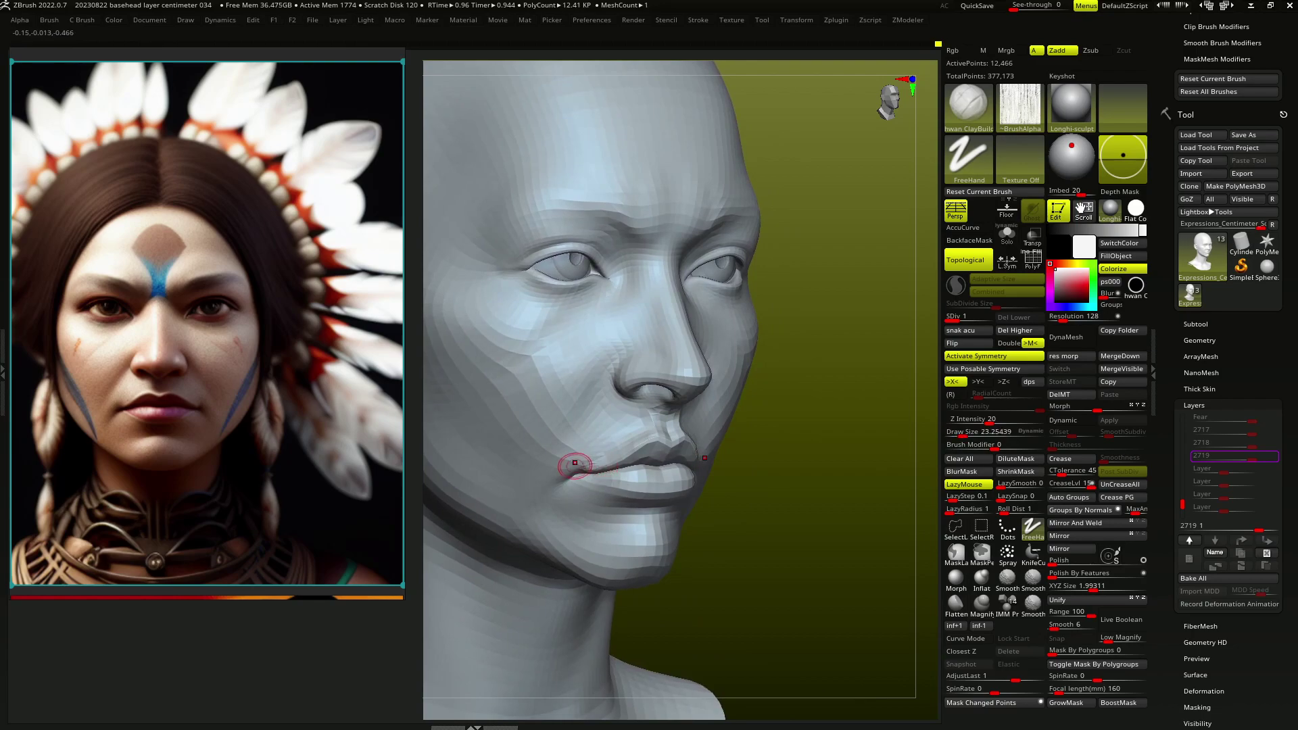
pyautogui.moveTo(595, 473); pyautogui.dragTo(582, 469, button='right')
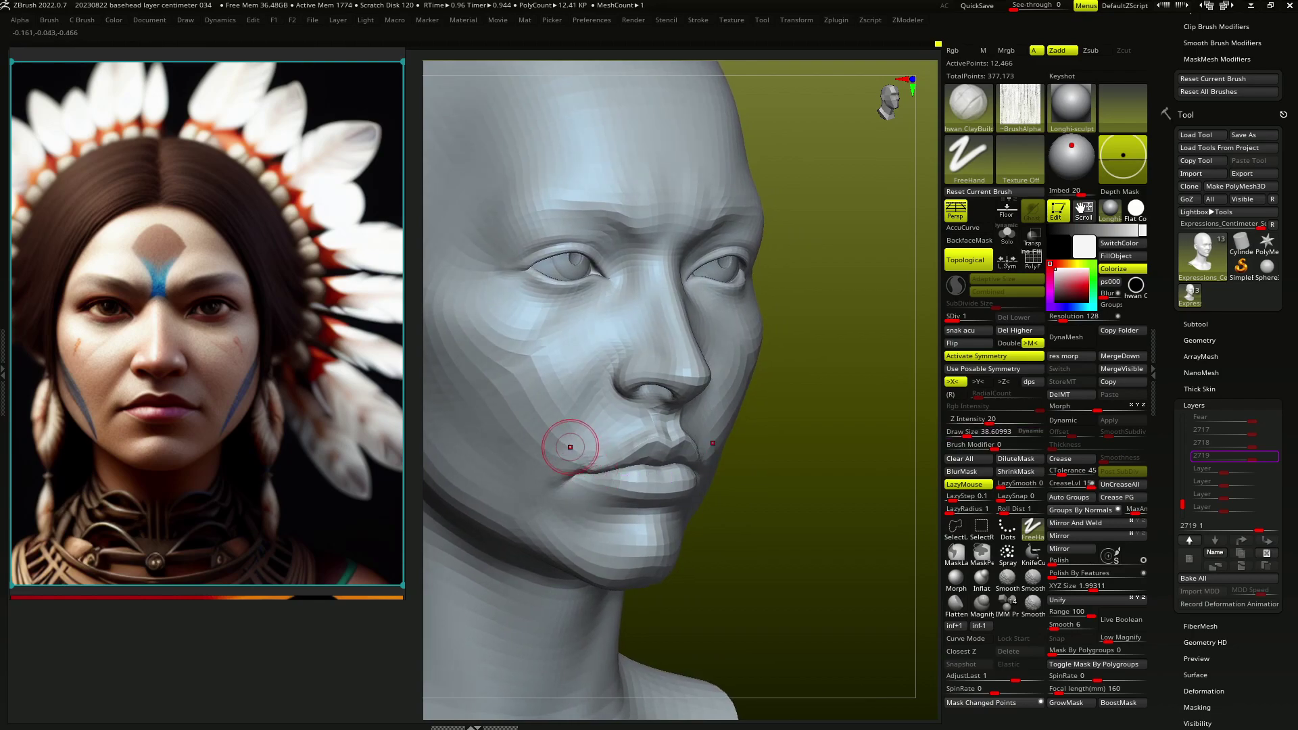
pyautogui.moveTo(619, 518); pyautogui.dragTo(614, 505, button='right')
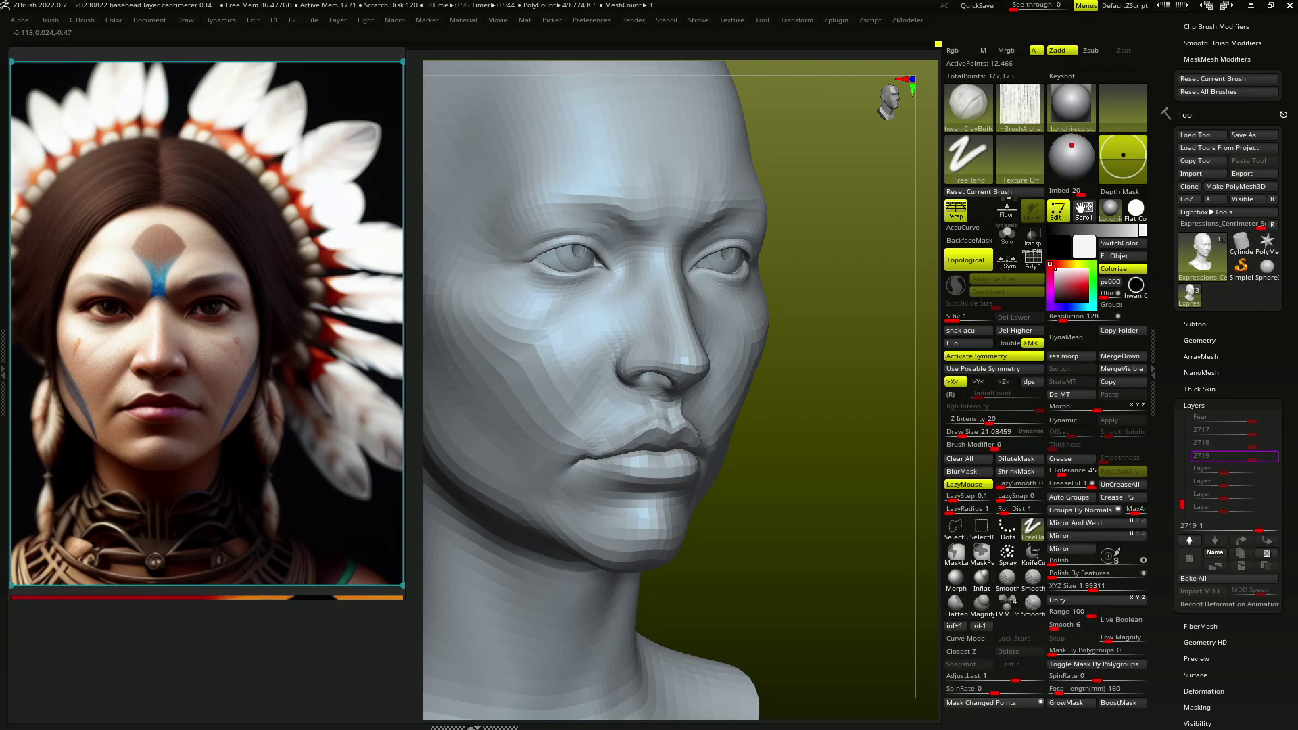
pyautogui.press(']')
pyautogui.moveTo(661, 465)
pyautogui.mouseDown(button='right')
pyautogui.moveTo(661, 507)
pyautogui.moveTo(672, 478)
pyautogui.moveTo(647, 488)
pyautogui.moveTo(703, 466)
pyautogui.moveTo(595, 476)
pyautogui.moveTo(629, 514)
pyautogui.moveTo(636, 466)
pyautogui.moveTo(709, 437)
pyautogui.moveTo(686, 367)
pyautogui.moveTo(630, 404)
pyautogui.moveTo(628, 474)
pyautogui.mouseUp(button='right')
# Alternate Move Dots, ClayBuildup and Move brushes to refine the lips and cheeks
pyautogui.press('b')
pyautogui.press('m')
pyautogui.press('v')
pyautogui.press('b')
pyautogui.press('c')
pyautogui.press('b')
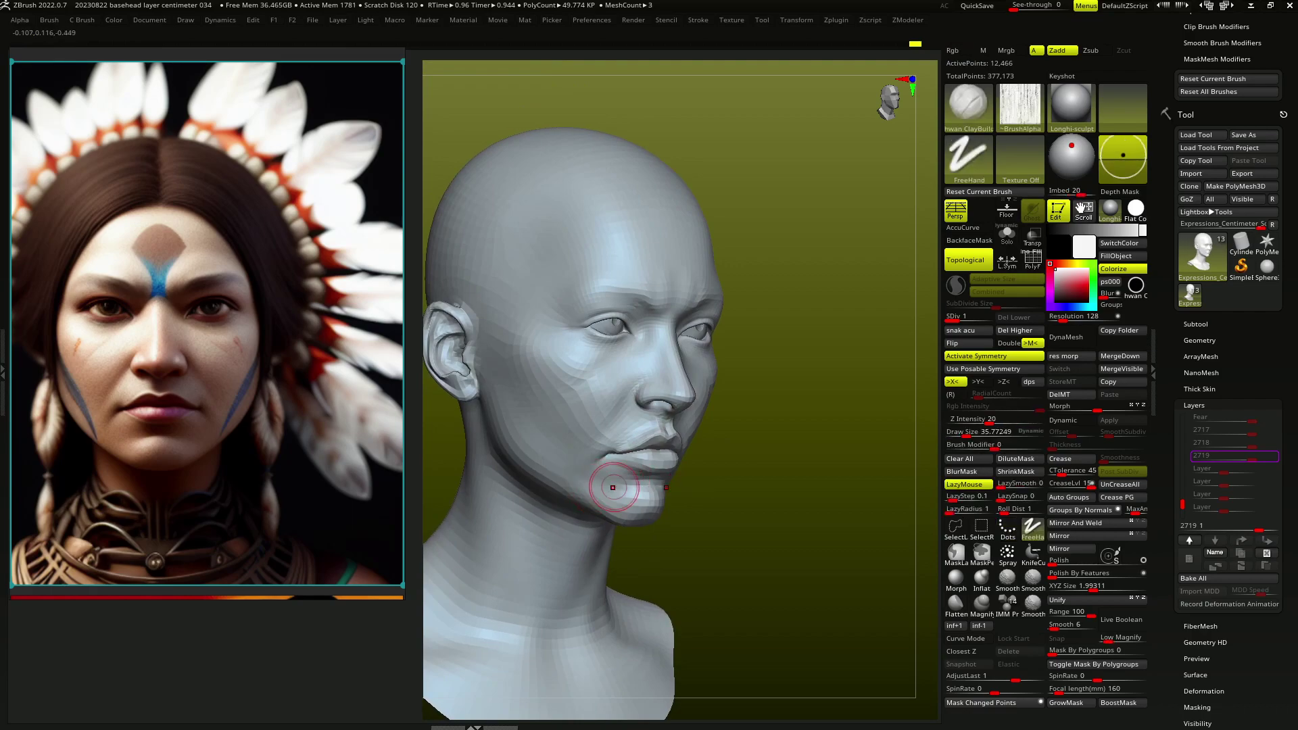
pyautogui.press('s')
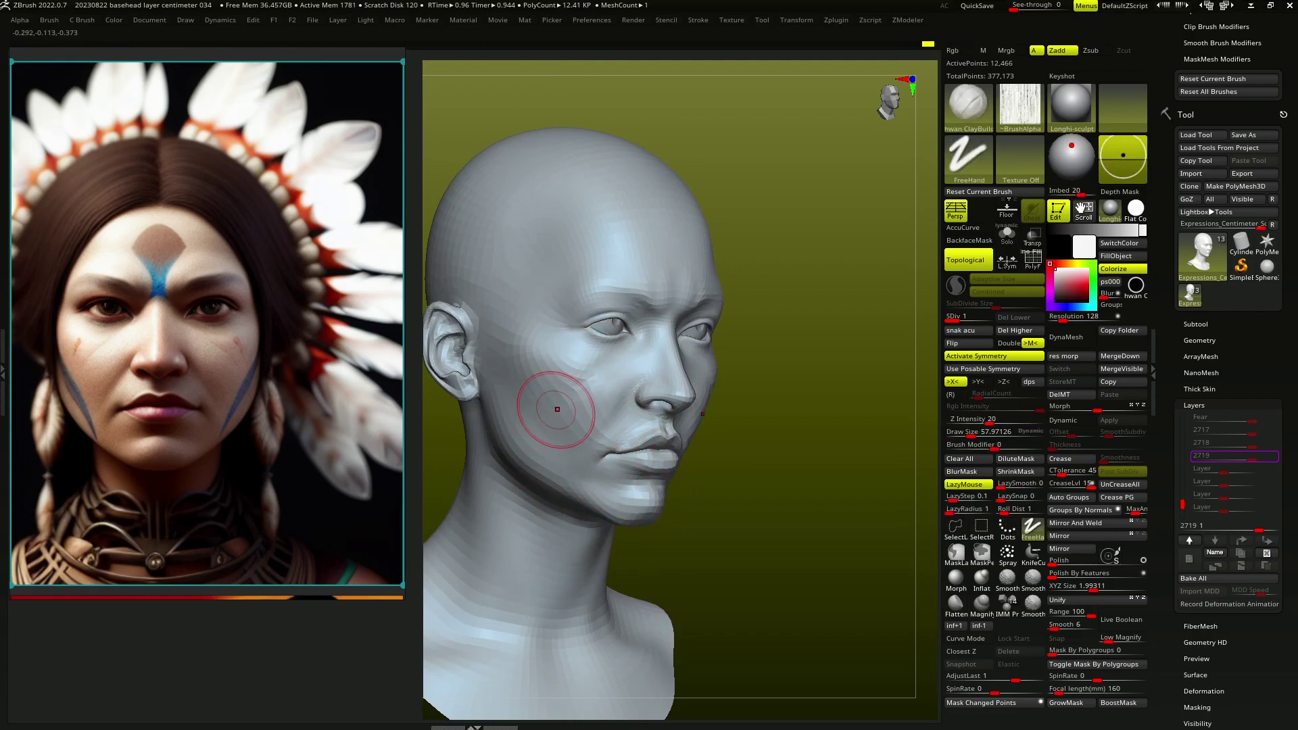
pyautogui.moveTo(557, 409)
pyautogui.mouseDown(button='right')
pyautogui.moveTo(595, 379)
pyautogui.moveTo(580, 390)
pyautogui.moveTo(805, 476)
pyautogui.moveTo(595, 474)
pyautogui.mouseUp(button='right')
pyautogui.press('b')
pyautogui.press('m')
pyautogui.press('v')
# Choose the Standard brush at SDiv 2 and refine the eyelids up close
pyautogui.press('b')
pyautogui.press('x')
pyautogui.press('s')
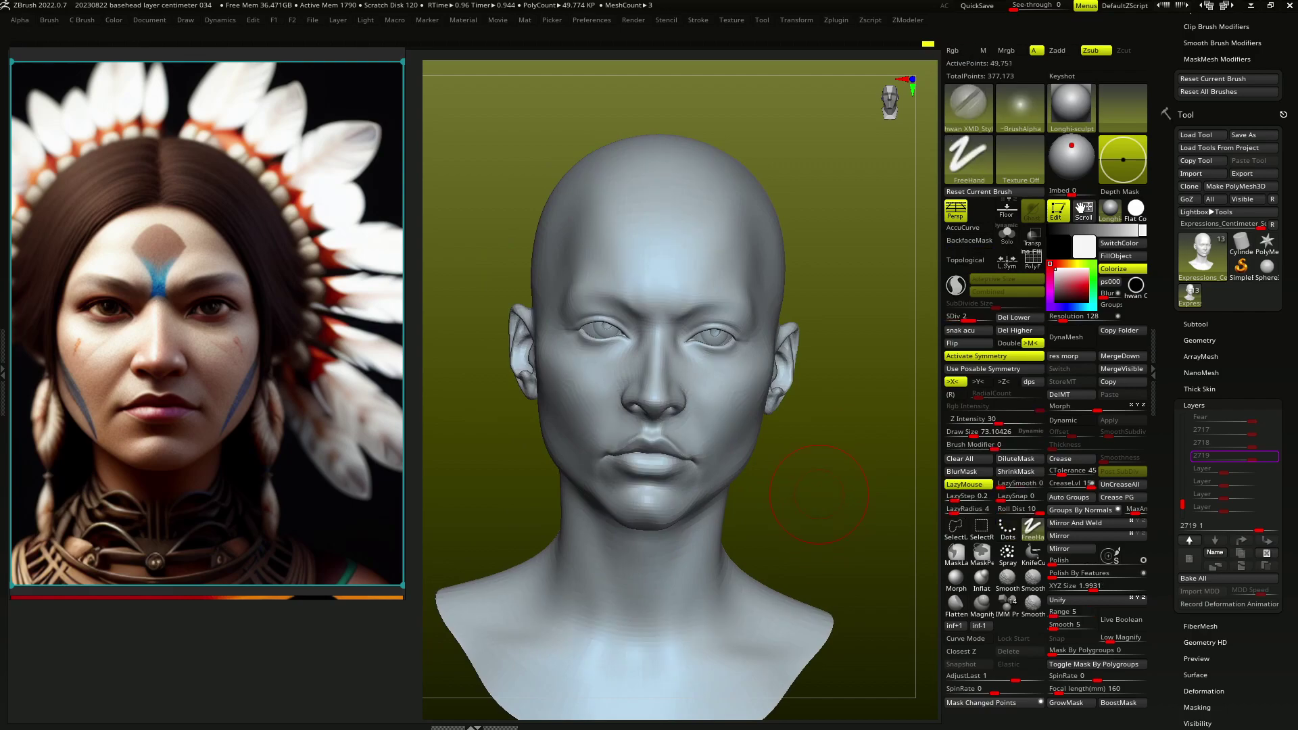
pyautogui.press('d')
pyautogui.moveTo(826, 481)
pyautogui.keyDown('ctrl'); pyautogui.mouseDown(button='right')
pyautogui.moveTo(771, 497)
pyautogui.moveTo(767, 432)
pyautogui.moveTo(715, 400)
pyautogui.moveTo(744, 433)
pyautogui.moveTo(696, 380)
pyautogui.mouseUp(button='right'); pyautogui.keyUp('ctrl')
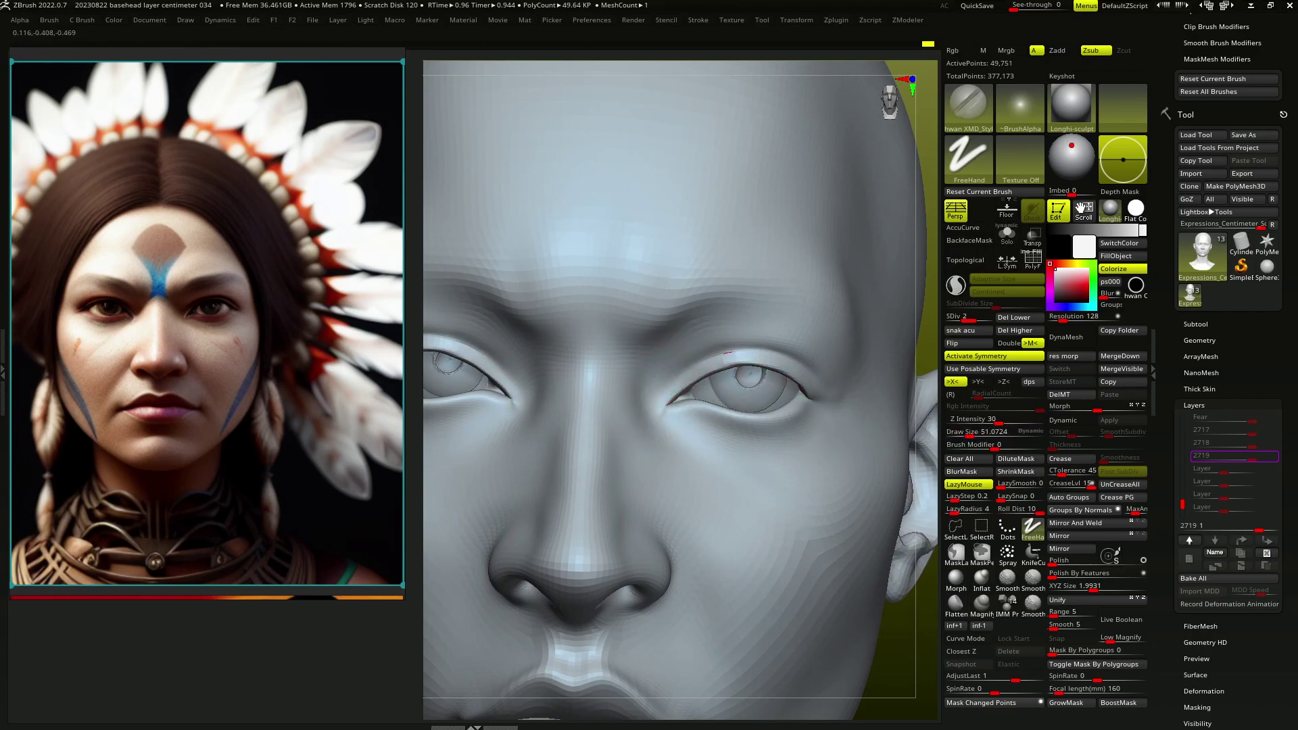
pyautogui.keyDown('ctrl'); pyautogui.moveTo(693, 370); pyautogui.dragTo(688, 381, button='right'); pyautogui.keyUp('ctrl')
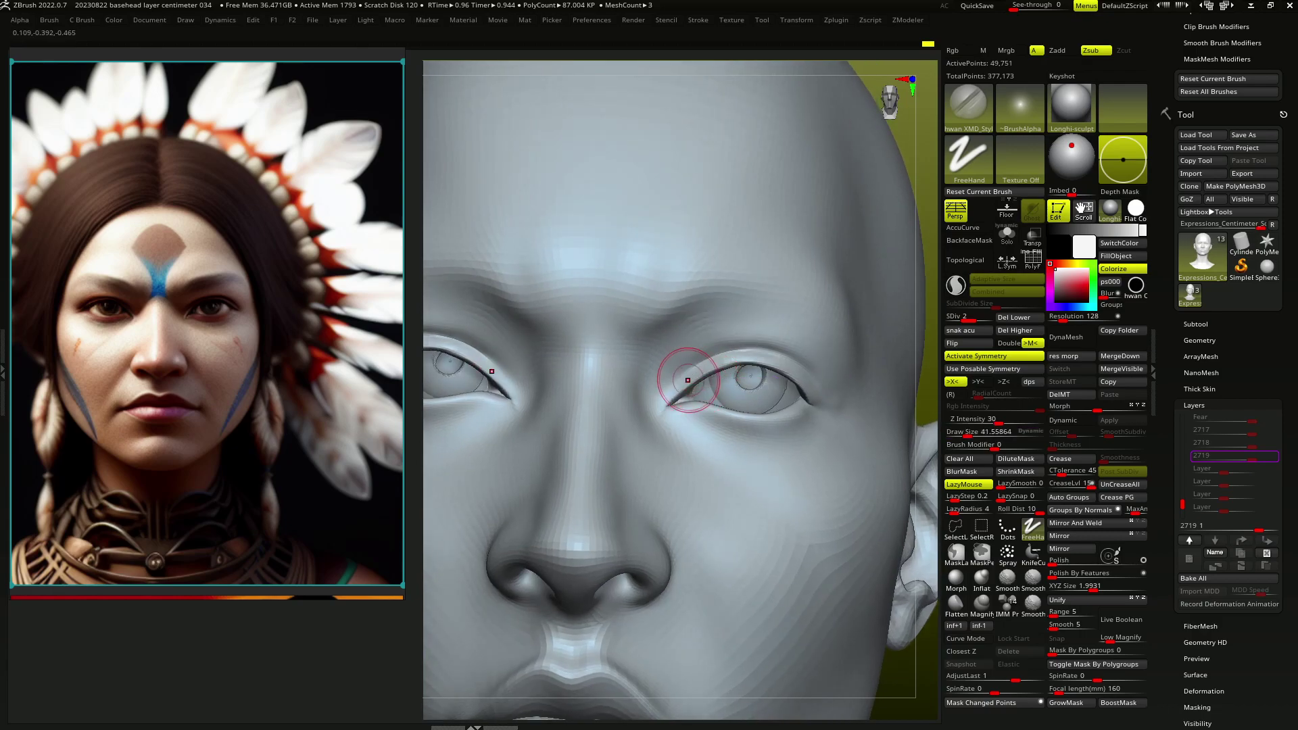
pyautogui.moveTo(794, 363); pyautogui.dragTo(689, 416, button='right')
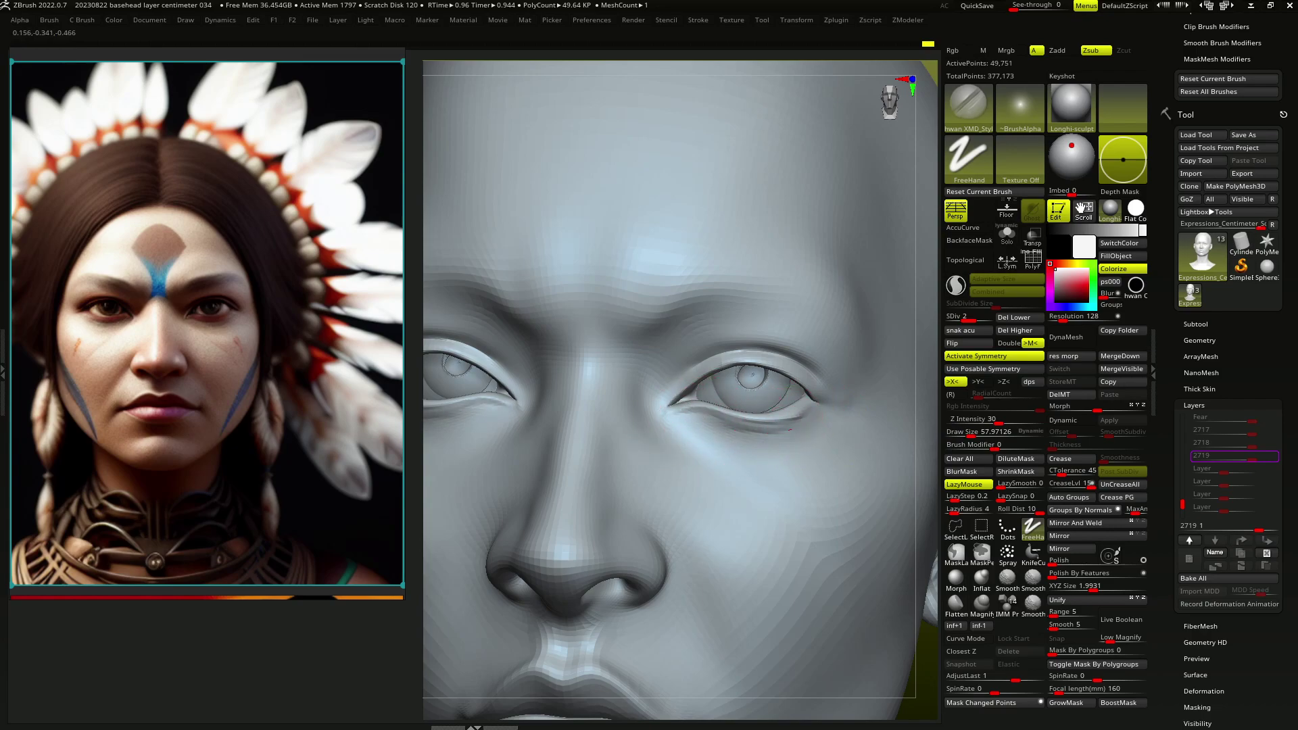
pyautogui.press('f')
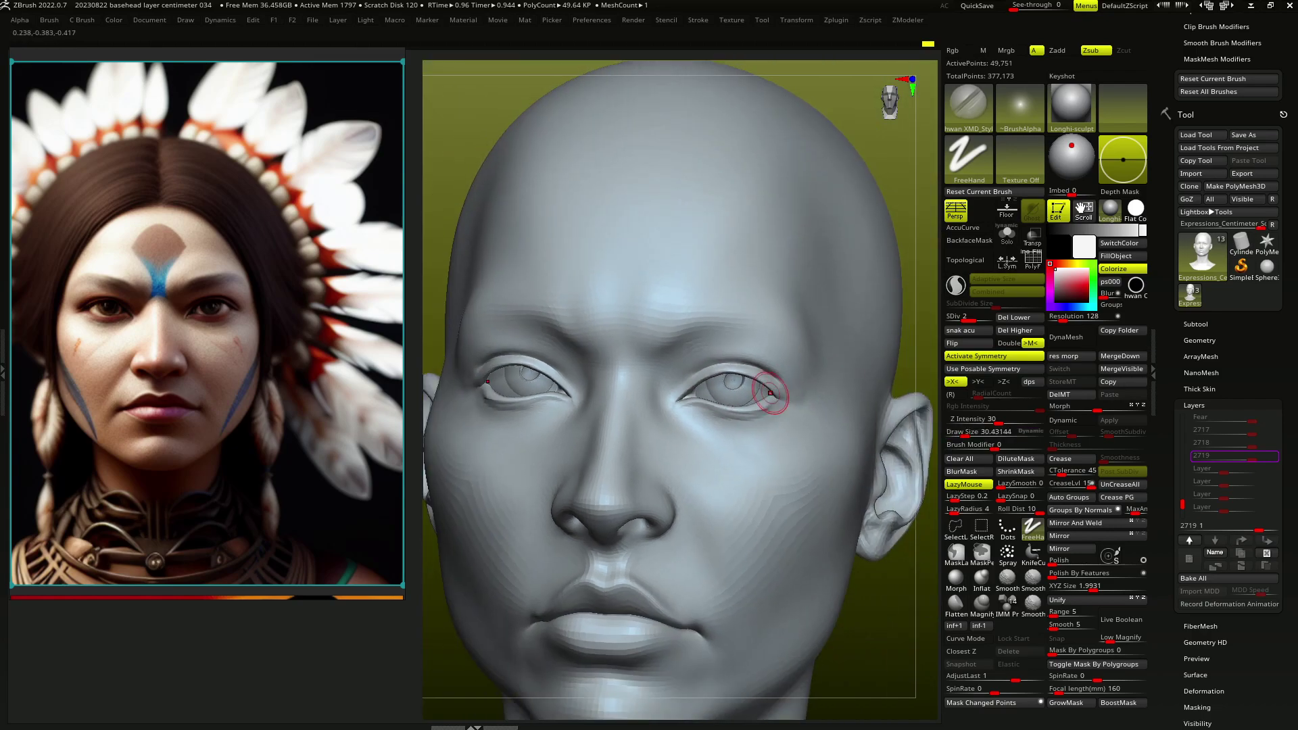
# Sculpt the lips and lower face with a larger brush
pyautogui.moveTo(777, 379)
pyautogui.mouseDown(button='right')
pyautogui.moveTo(603, 475)
pyautogui.moveTo(602, 342)
pyautogui.mouseUp(button='right')
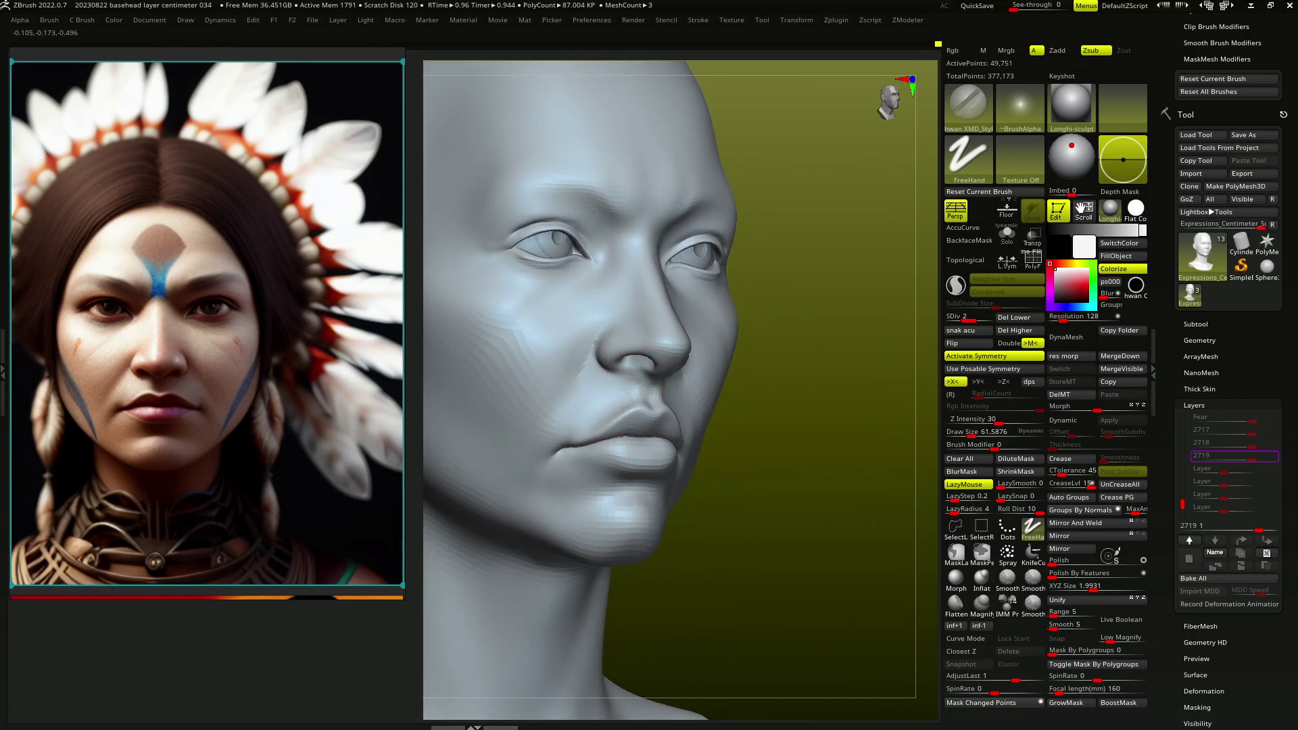
pyautogui.keyDown('ctrl'); pyautogui.moveTo(593, 364); pyautogui.dragTo(583, 451, button='right'); pyautogui.keyUp('ctrl')
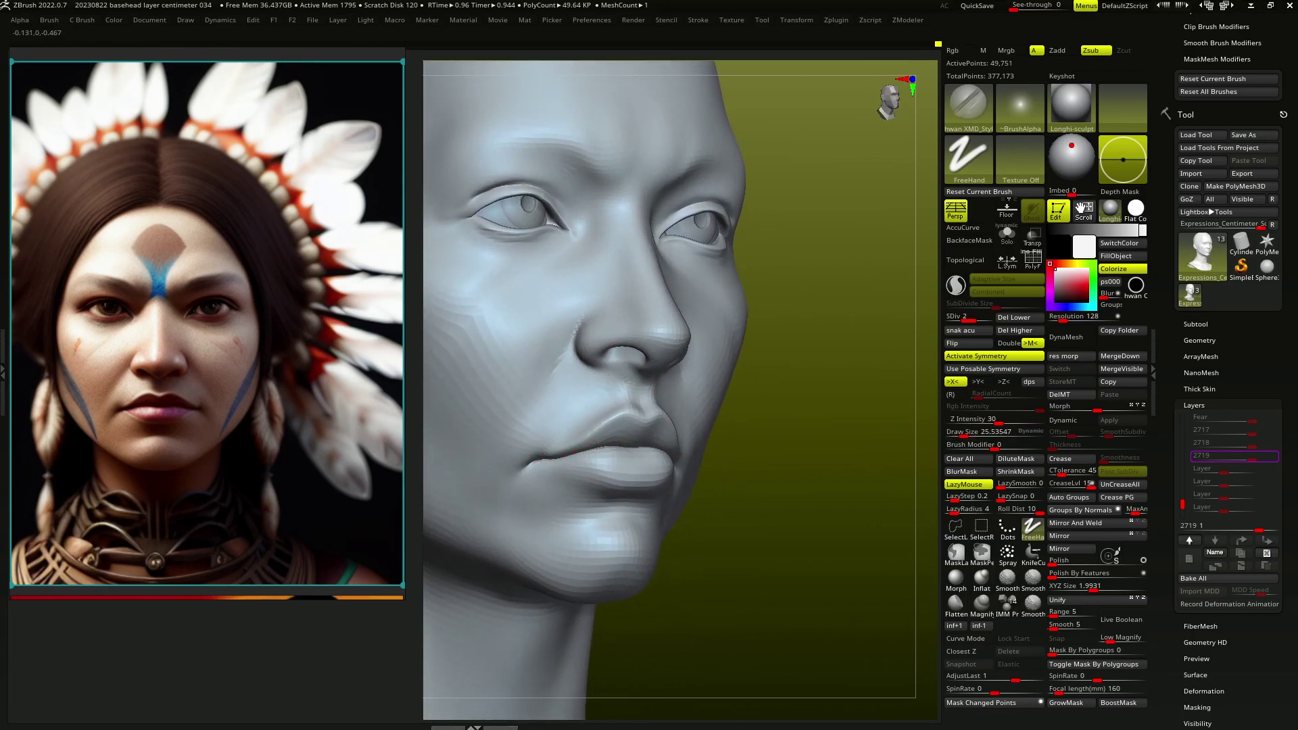
pyautogui.press(']')
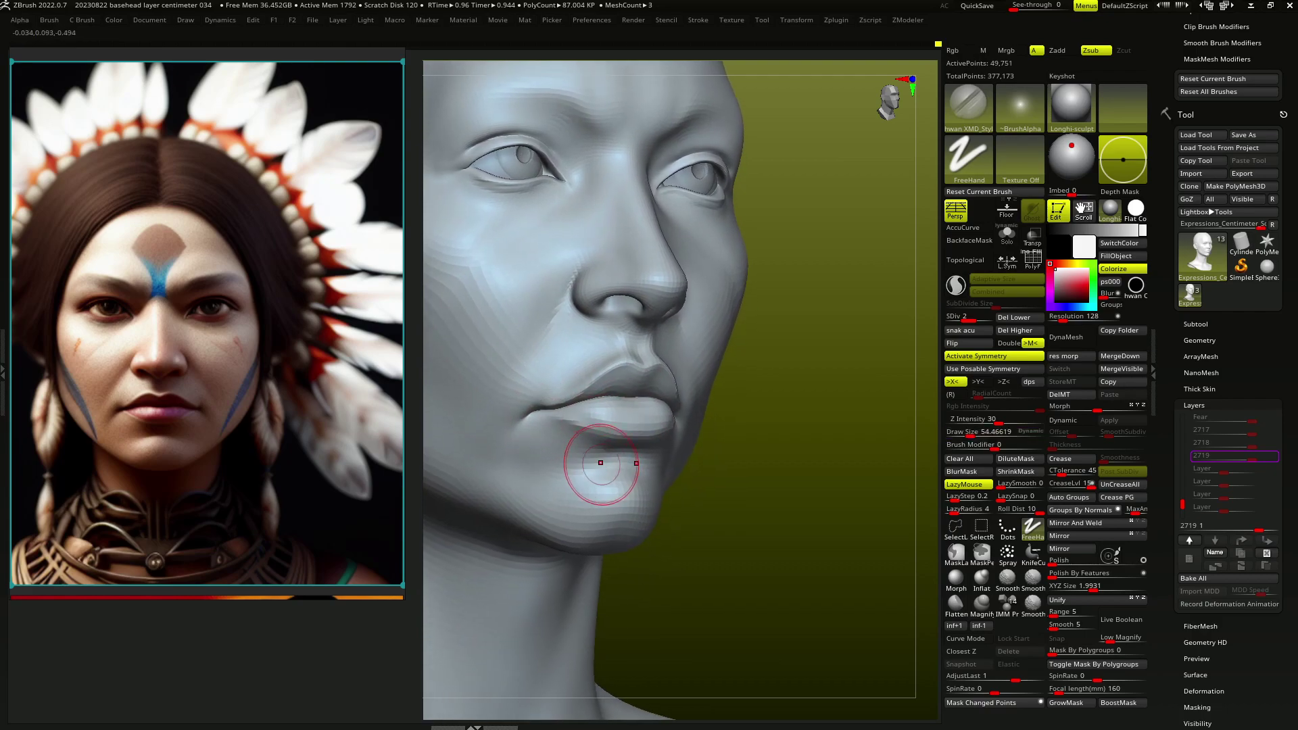
pyautogui.keyDown('alt'); pyautogui.moveTo(543, 466); pyautogui.dragTo(532, 413, button='right'); pyautogui.keyUp('alt')
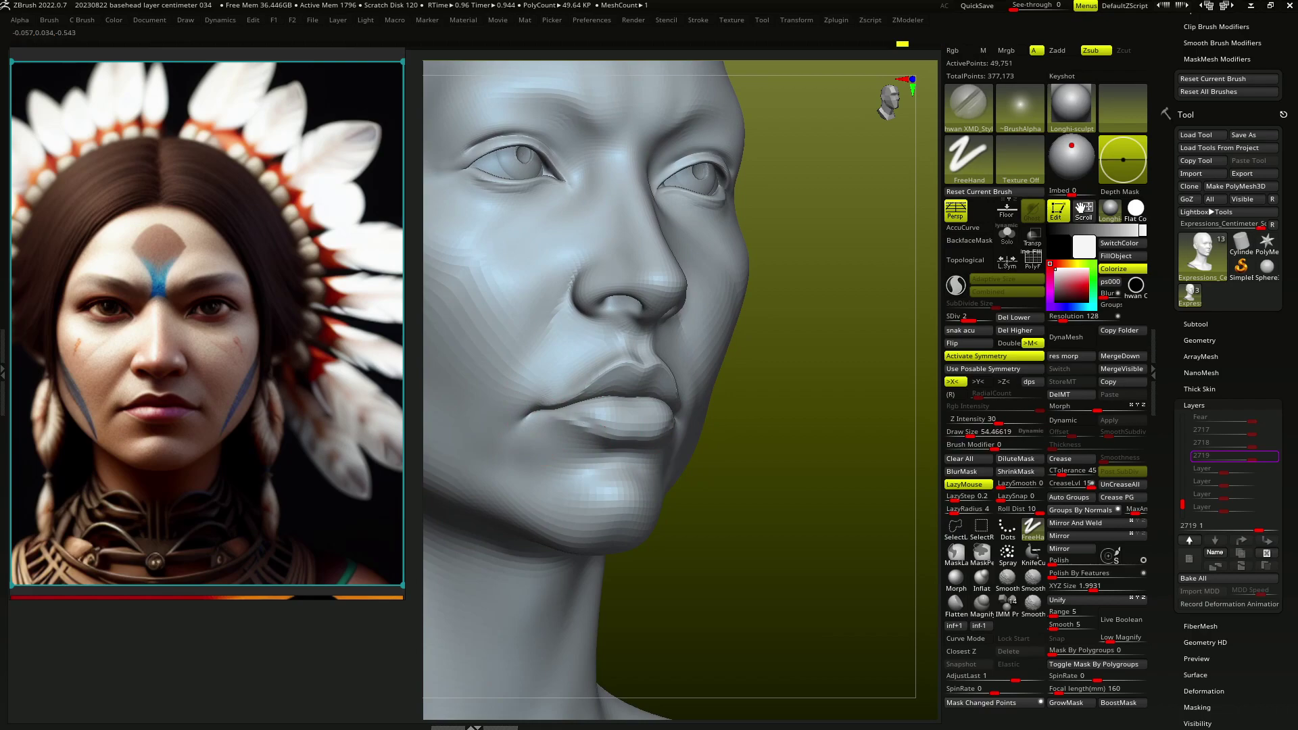
pyautogui.moveTo(609, 443)
pyautogui.mouseDown(button='right')
pyautogui.moveTo(621, 460)
pyautogui.moveTo(861, 479)
pyautogui.moveTo(610, 363)
pyautogui.moveTo(697, 365)
pyautogui.mouseUp(button='right')
# At SDiv 3, lengthen the brow ridge and refine the nose and lips
pyautogui.press('d')
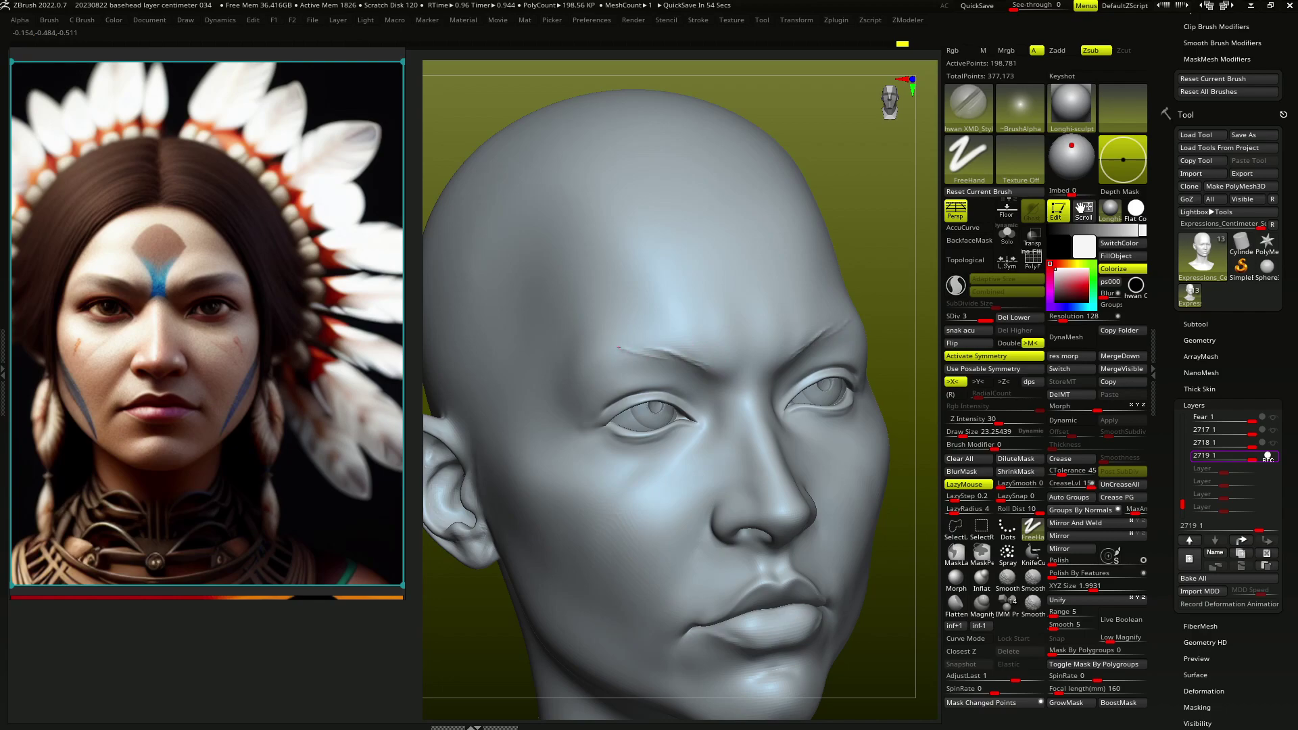
pyautogui.moveTo(626, 349); pyautogui.dragTo(616, 358, button='right')
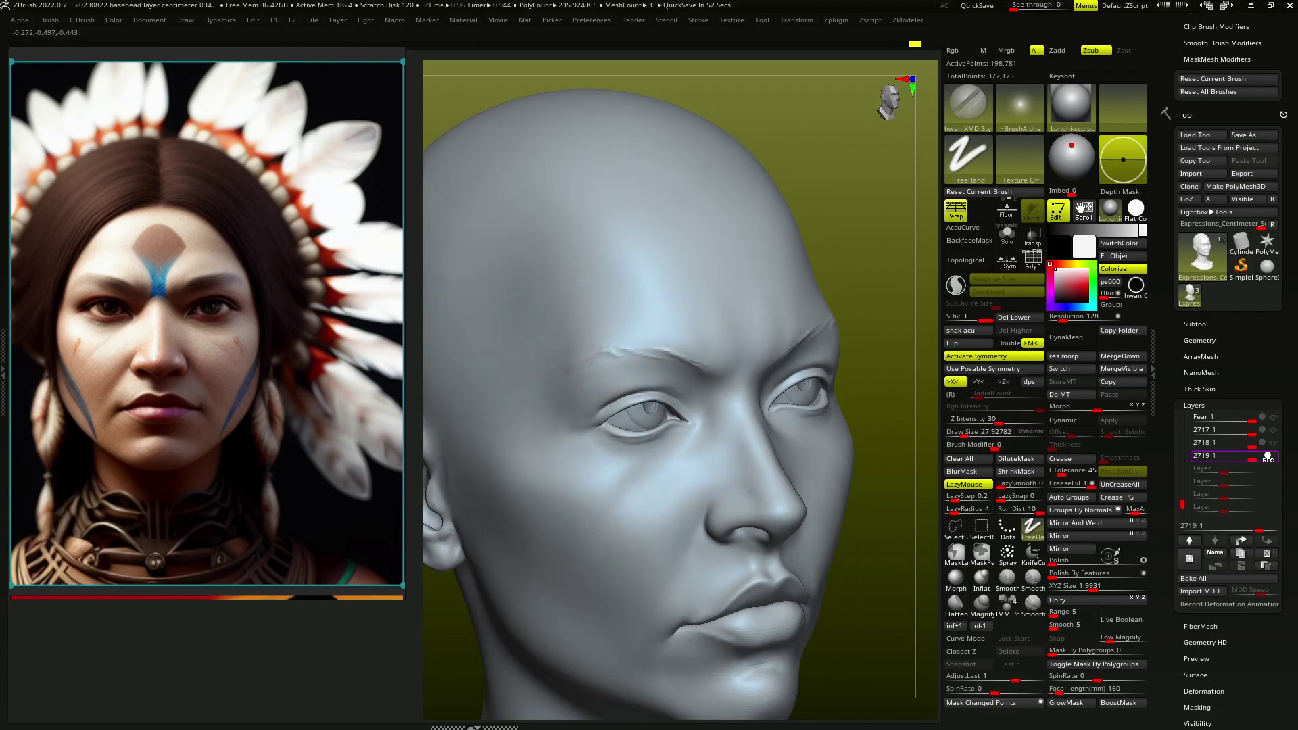
pyautogui.moveTo(613, 347); pyautogui.dragTo(565, 382)
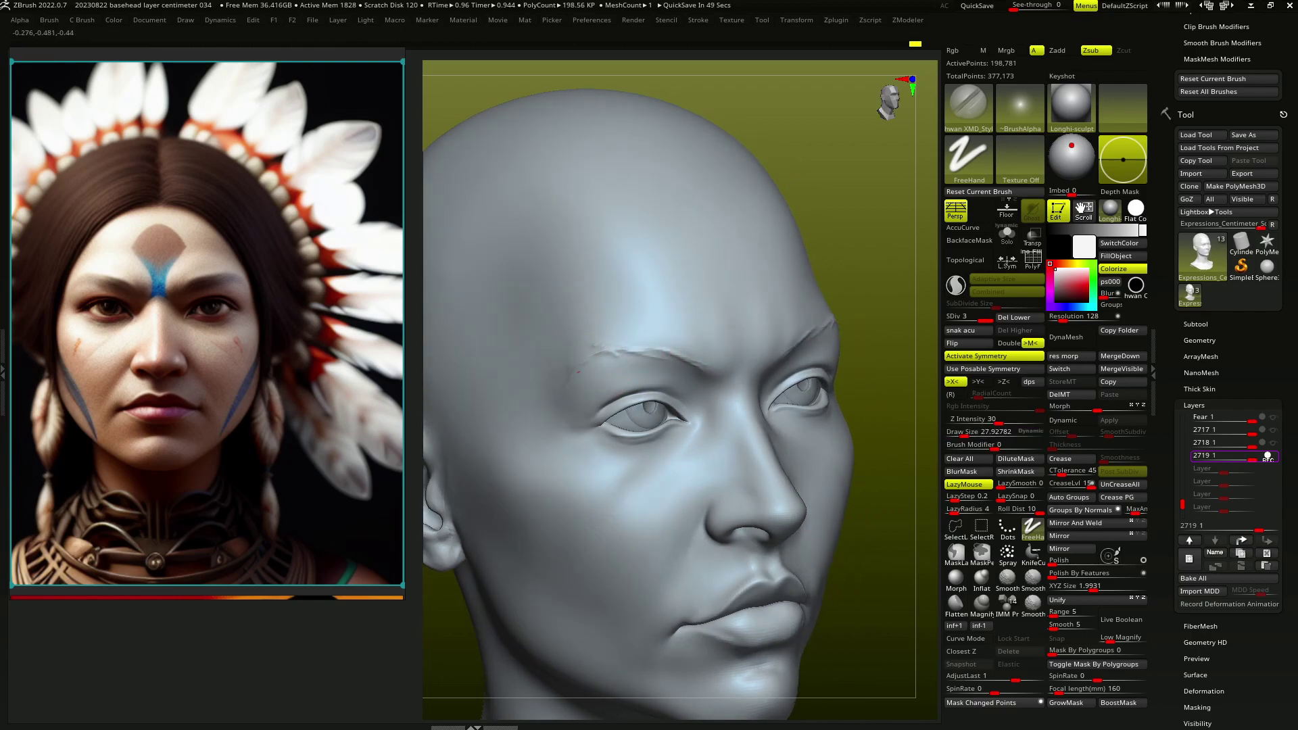
pyautogui.moveTo(709, 359); pyautogui.dragTo(768, 384, button='right')
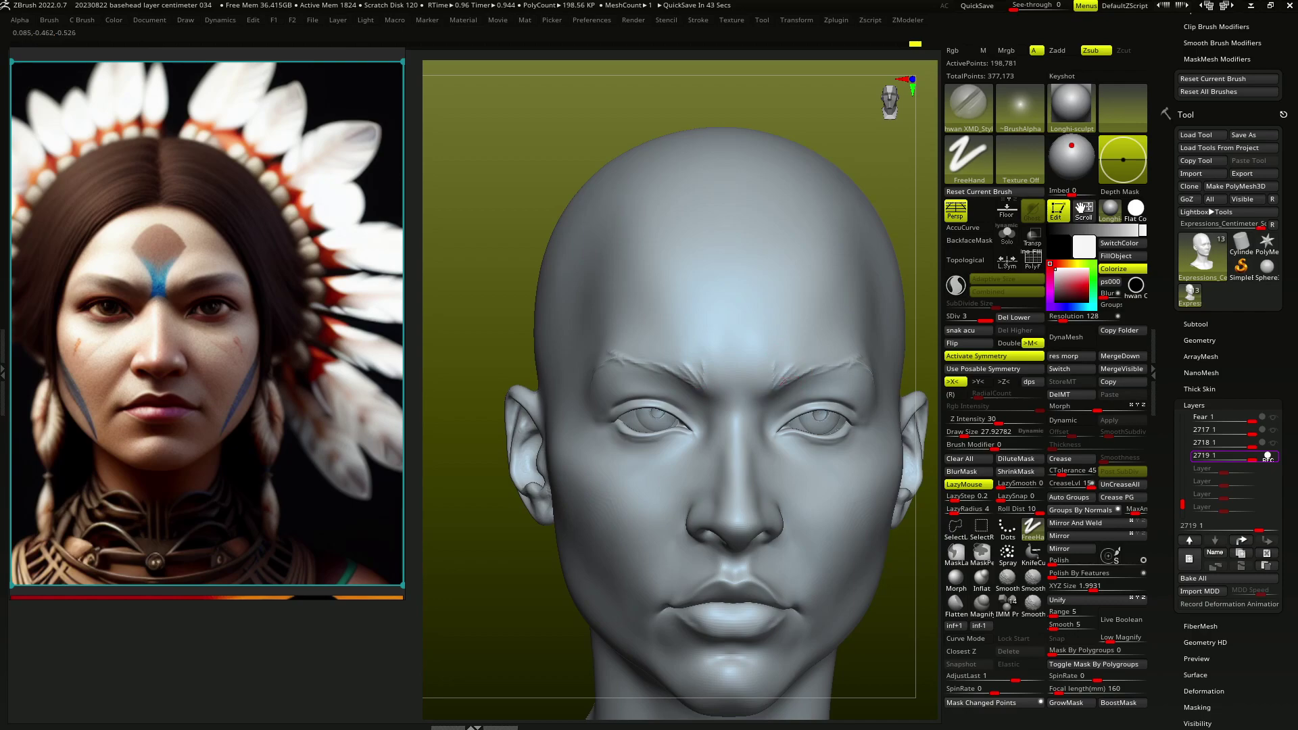
pyautogui.moveTo(608, 365)
pyautogui.mouseDown(button='right')
pyautogui.moveTo(676, 372)
pyautogui.moveTo(632, 438)
pyautogui.moveTo(681, 446)
pyautogui.moveTo(623, 428)
pyautogui.moveTo(697, 394)
pyautogui.moveTo(696, 462)
pyautogui.mouseUp(button='right')
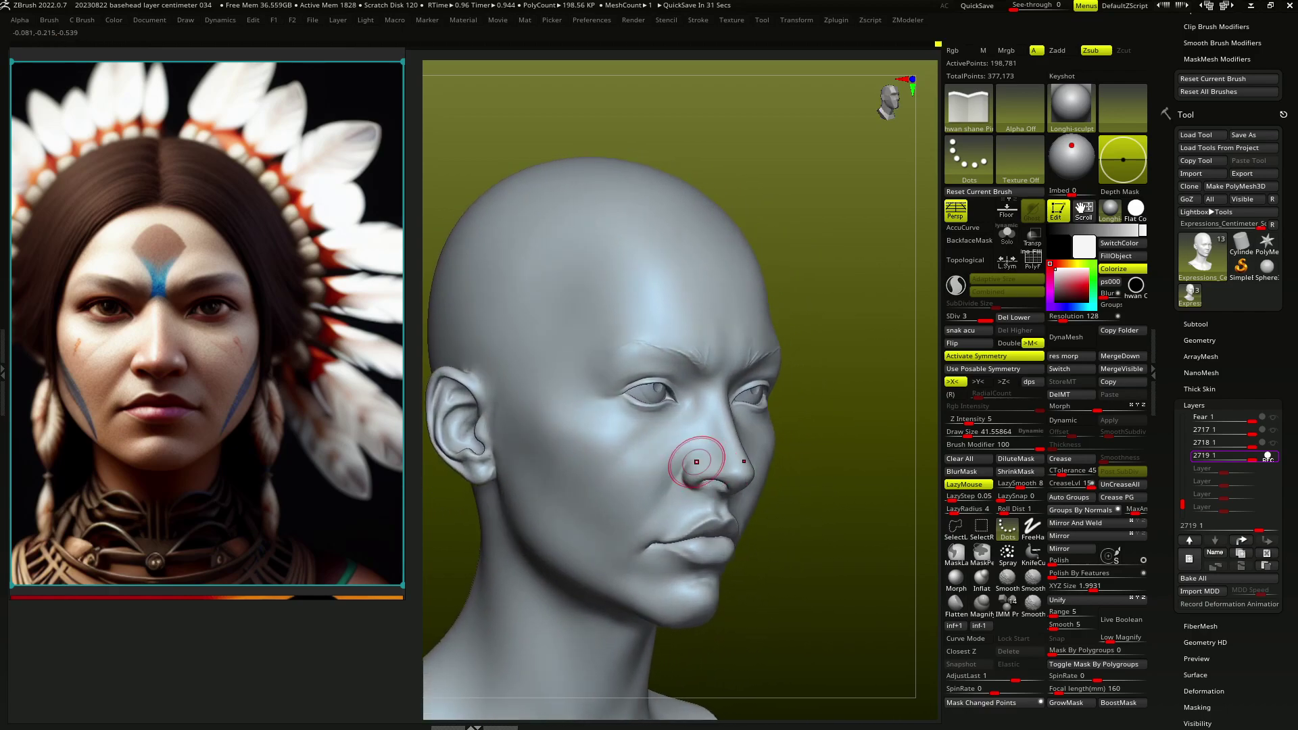
pyautogui.moveTo(644, 510)
pyautogui.mouseDown(button='right')
pyautogui.moveTo(644, 499)
pyautogui.moveTo(687, 493)
pyautogui.moveTo(654, 473)
pyautogui.moveTo(710, 492)
pyautogui.moveTo(679, 505)
pyautogui.moveTo(717, 466)
pyautogui.mouseUp(button='right')
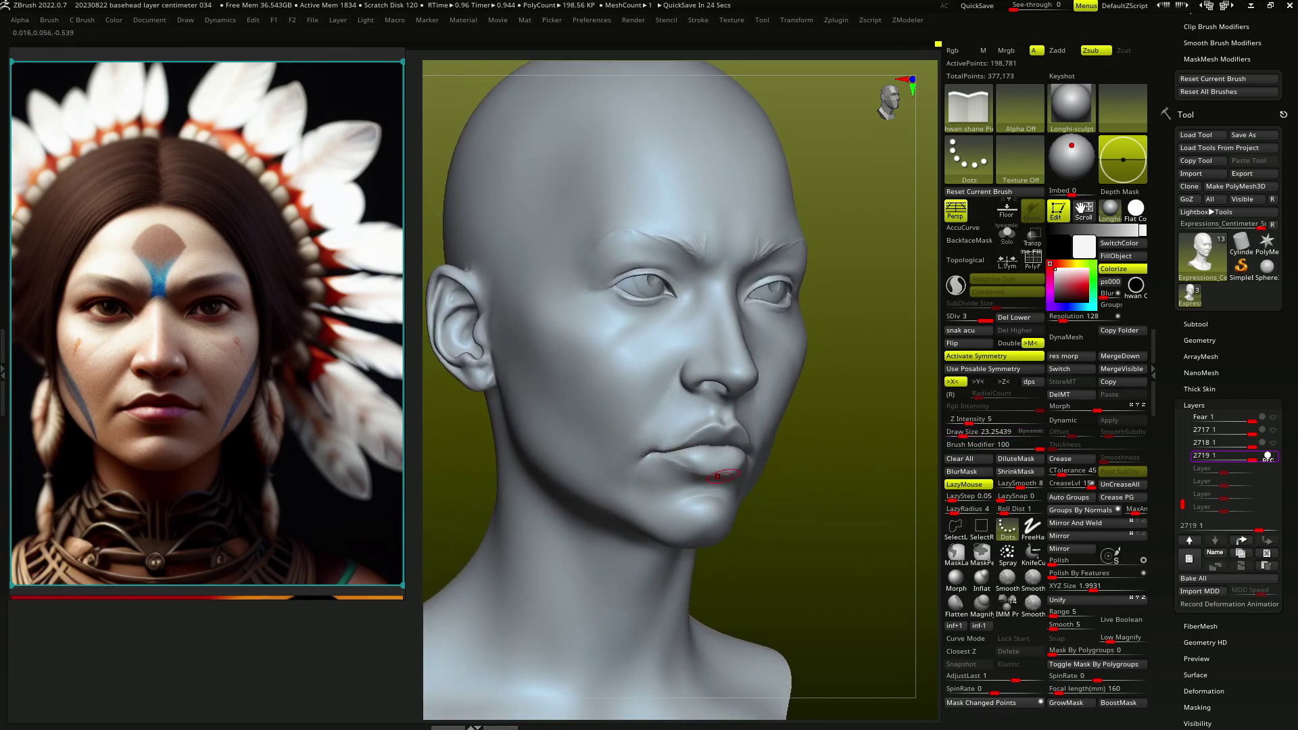
pyautogui.press('f')
pyautogui.moveTo(842, 468); pyautogui.dragTo(841, 477, button='right')
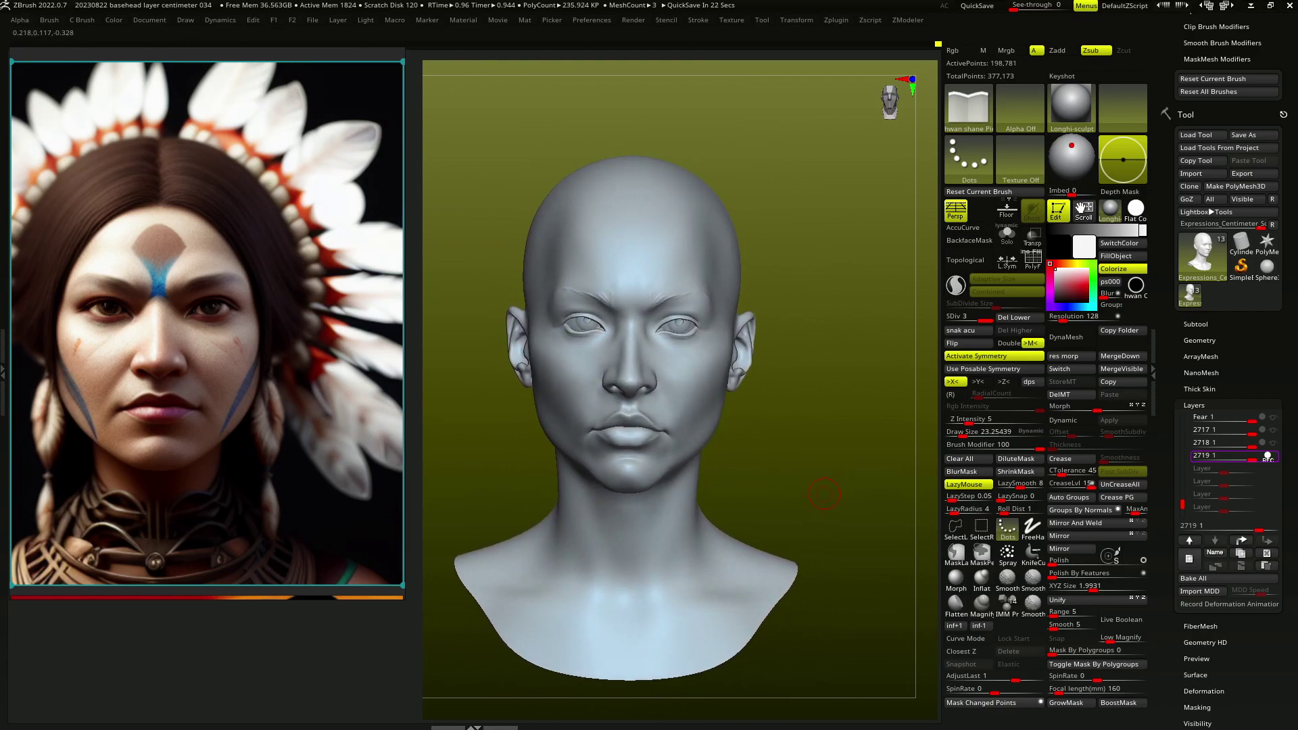
# Reshape the lip corners with Move Topological at SDiv 1
pyautogui.press('b')
pyautogui.press('m')
pyautogui.press('v')
pyautogui.hotkey('shift', 'd')
pyautogui.hotkey('shift', 'd')
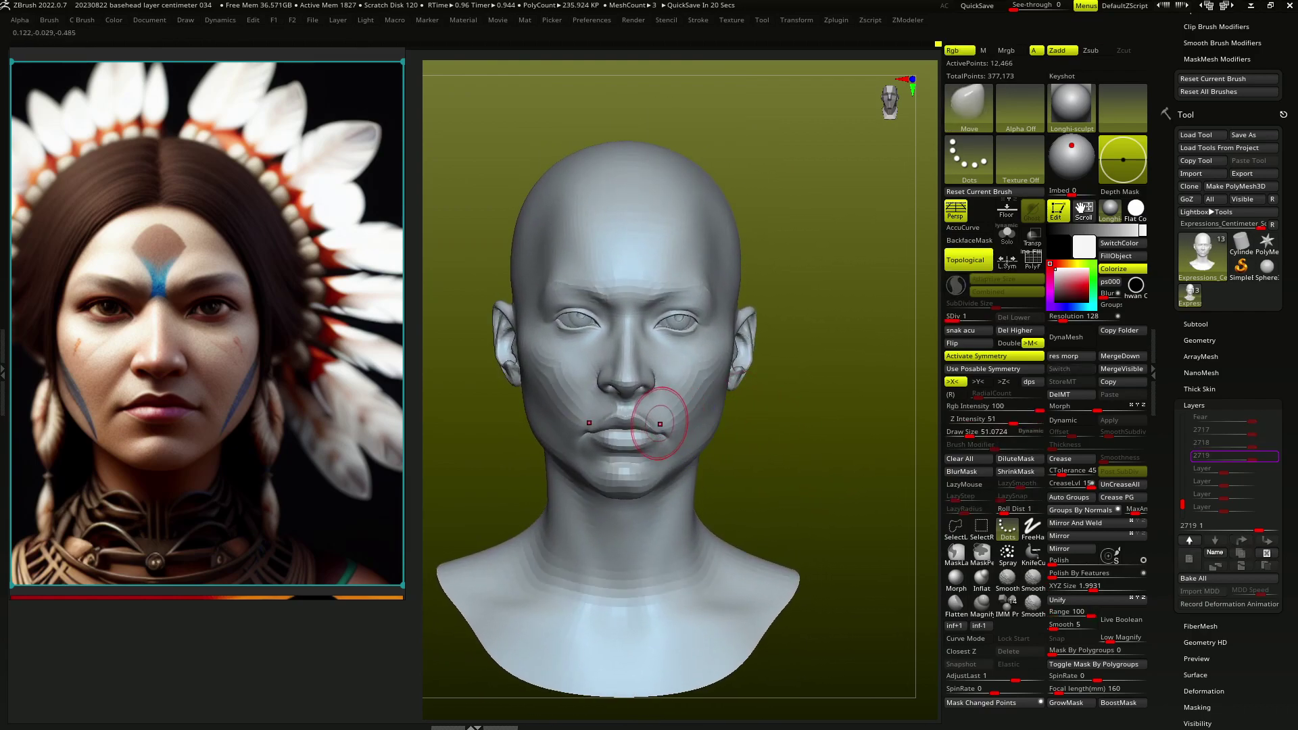
pyautogui.moveTo(648, 444)
pyautogui.mouseDown(button='right')
pyautogui.moveTo(777, 439)
pyautogui.moveTo(606, 423)
pyautogui.moveTo(545, 455)
pyautogui.mouseUp(button='right')
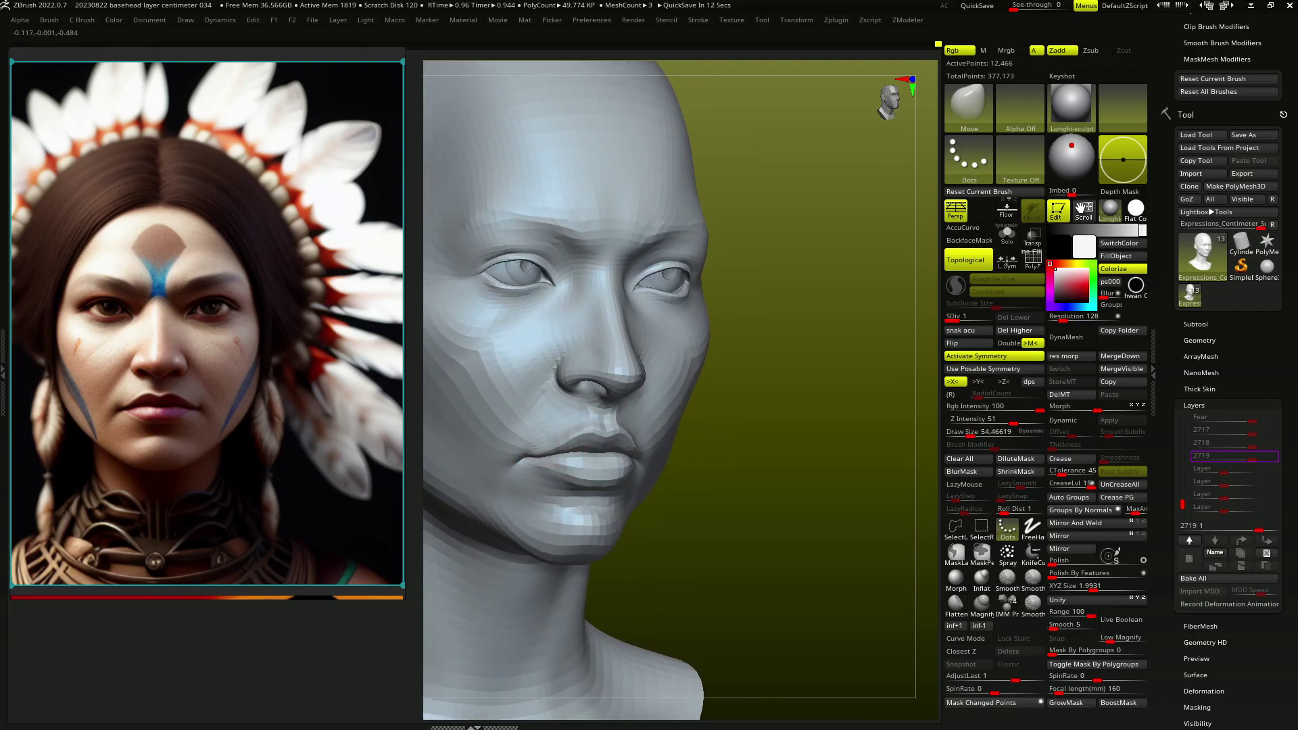
pyautogui.moveTo(536, 450)
pyautogui.mouseDown(button='right')
pyautogui.moveTo(504, 473)
pyautogui.moveTo(615, 450)
pyautogui.moveTo(574, 451)
pyautogui.mouseUp(button='right')
# Adjust face proportions at SDiv 1, then BPR-render a preview at SDiv 3
pyautogui.press('d')
pyautogui.press('d')
pyautogui.moveTo(811, 452)
pyautogui.keyDown('shift'); pyautogui.mouseDown(button='right')
pyautogui.moveTo(872, 449)
pyautogui.moveTo(868, 496)
pyautogui.mouseUp(button='right'); pyautogui.keyUp('shift')
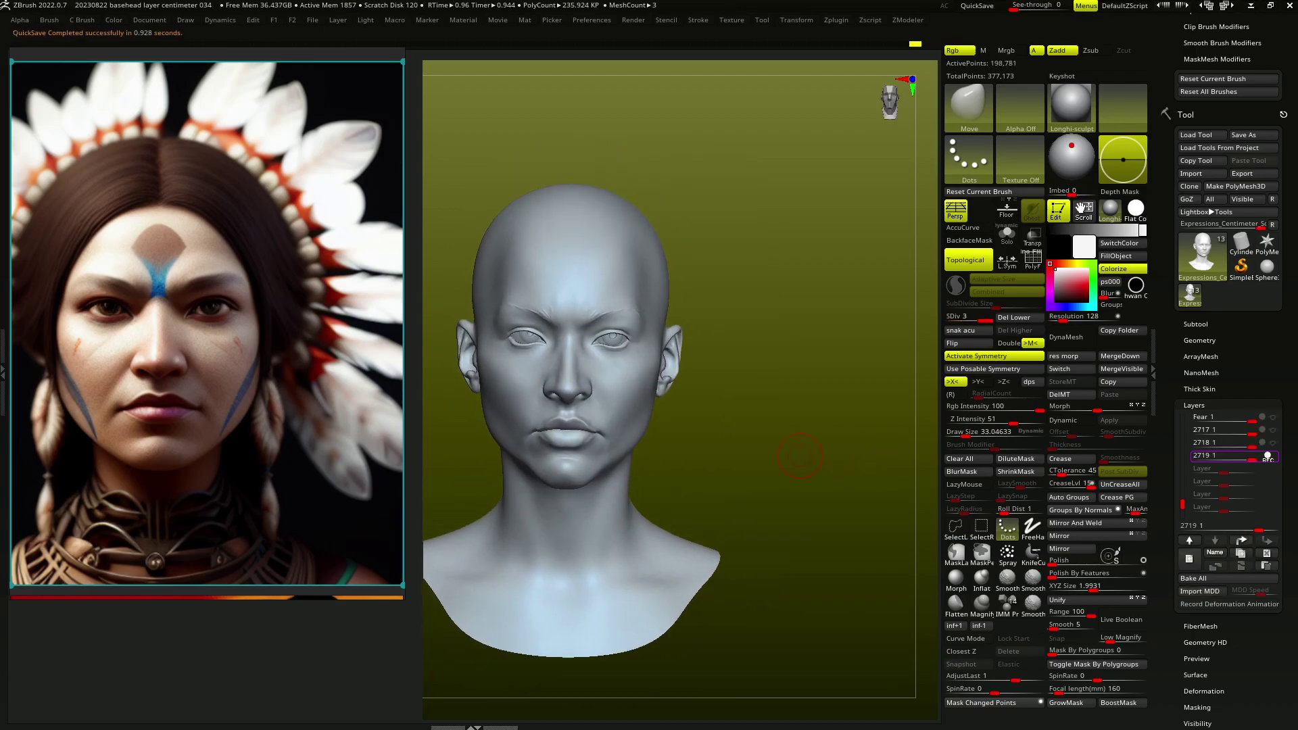
pyautogui.hotkey('shift', 'd')
pyautogui.hotkey('shift', 'd')
pyautogui.press(']')
pyautogui.press(']')
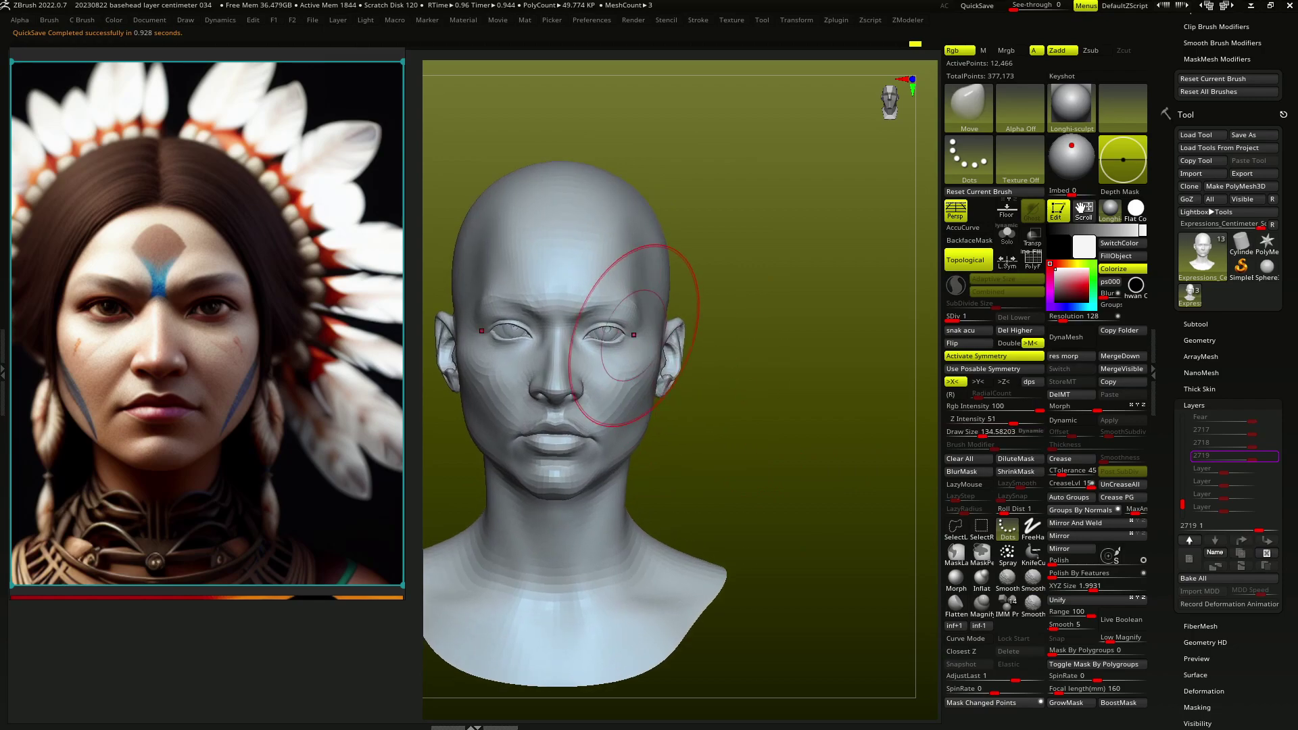
pyautogui.moveTo(595, 313)
pyautogui.mouseDown(button='right')
pyautogui.moveTo(620, 328)
pyautogui.moveTo(588, 339)
pyautogui.moveTo(649, 343)
pyautogui.moveTo(870, 467)
pyautogui.mouseUp(button='right')
pyautogui.press('d')
pyautogui.press('d')
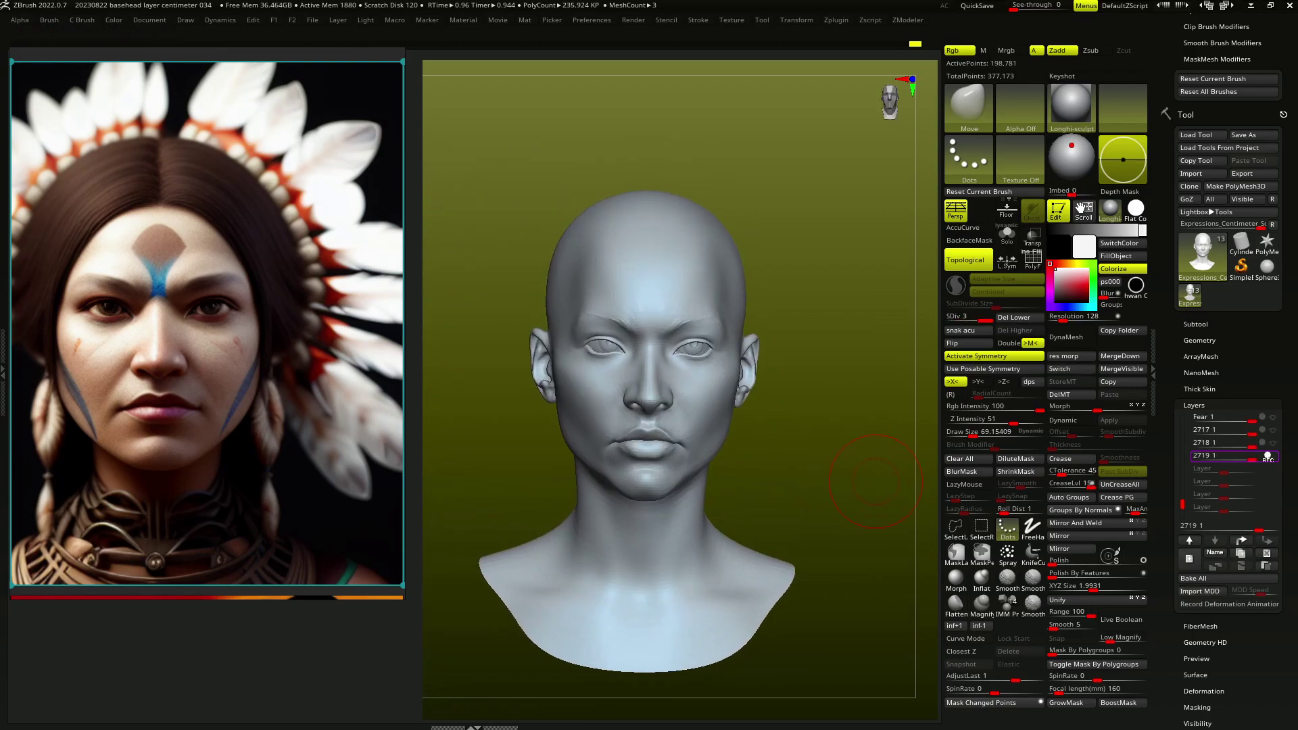
pyautogui.hotkey('shift', 'r')
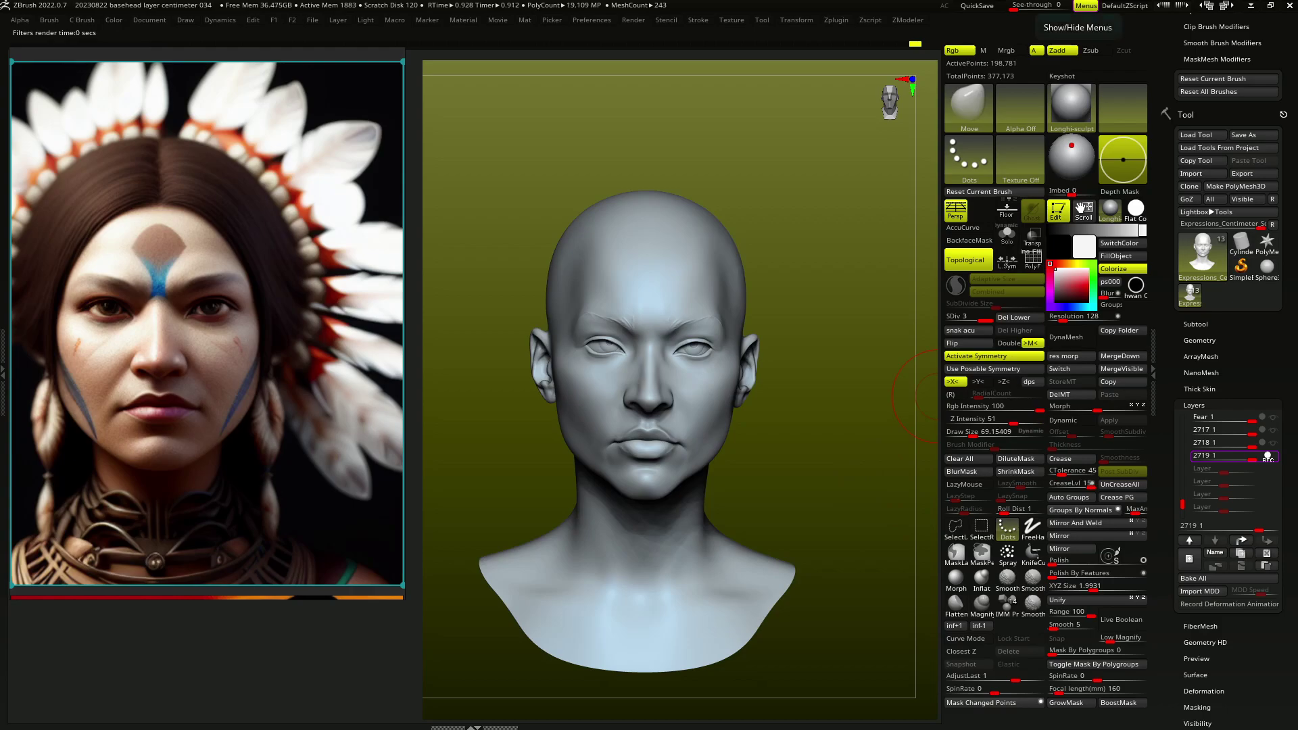